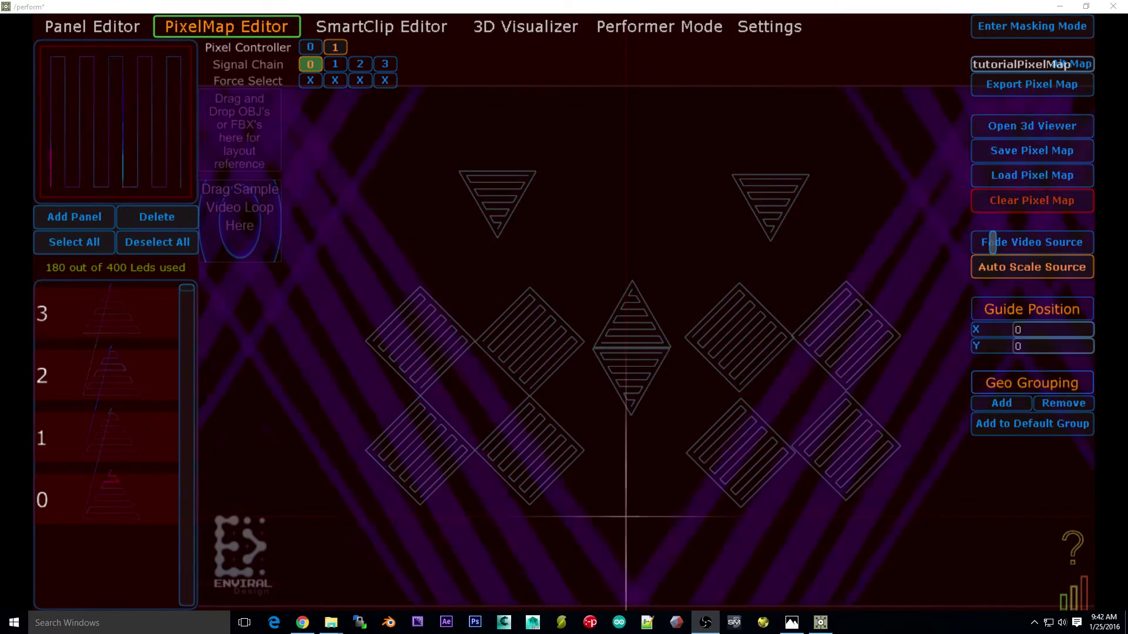
Select triangle panel 0, drag it, and set its position to X 50, Y 50.
click(141, 481)
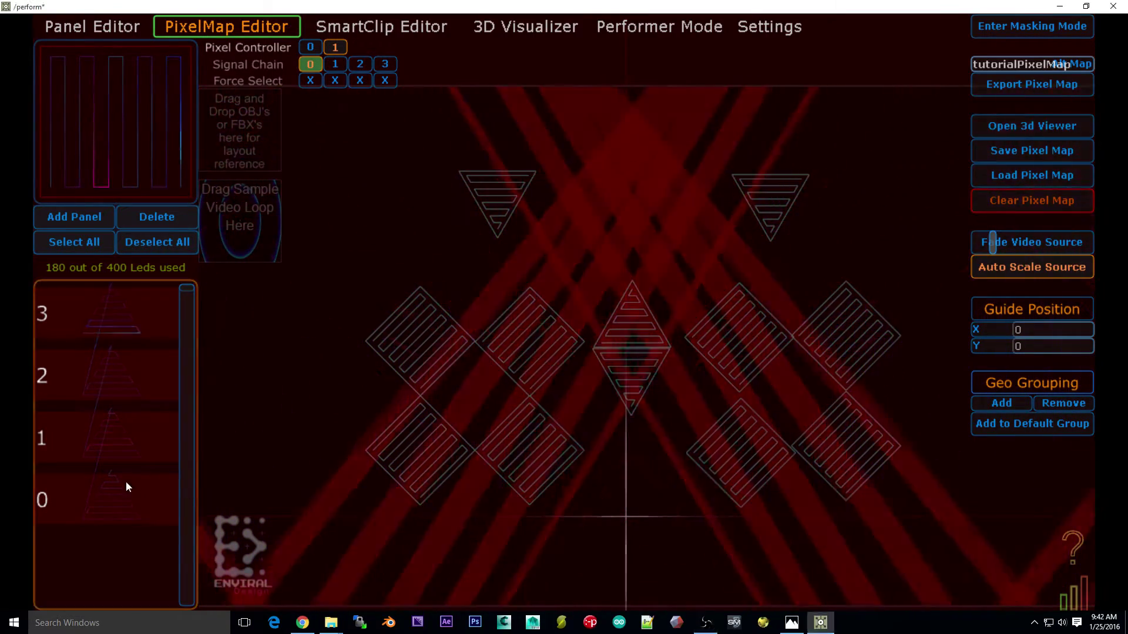
mouse_move(623, 369)
mouse_down()
mouse_move(670, 278)
mouse_move(671, 372)
mouse_move(624, 372)
mouse_up()
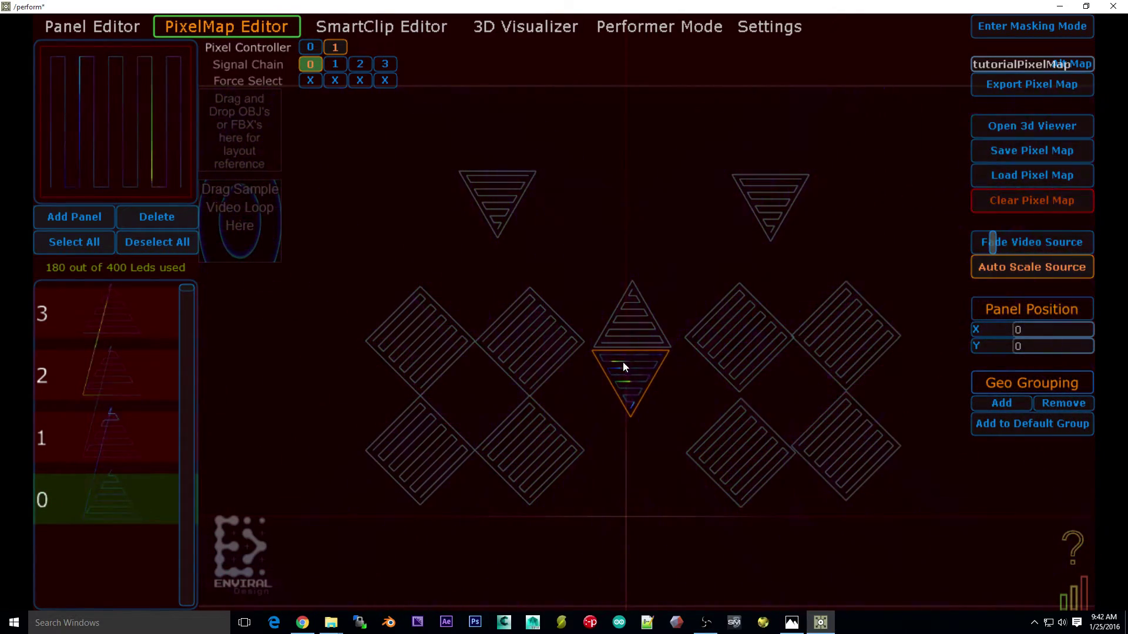
click(1041, 328)
text(50)
click(1023, 347)
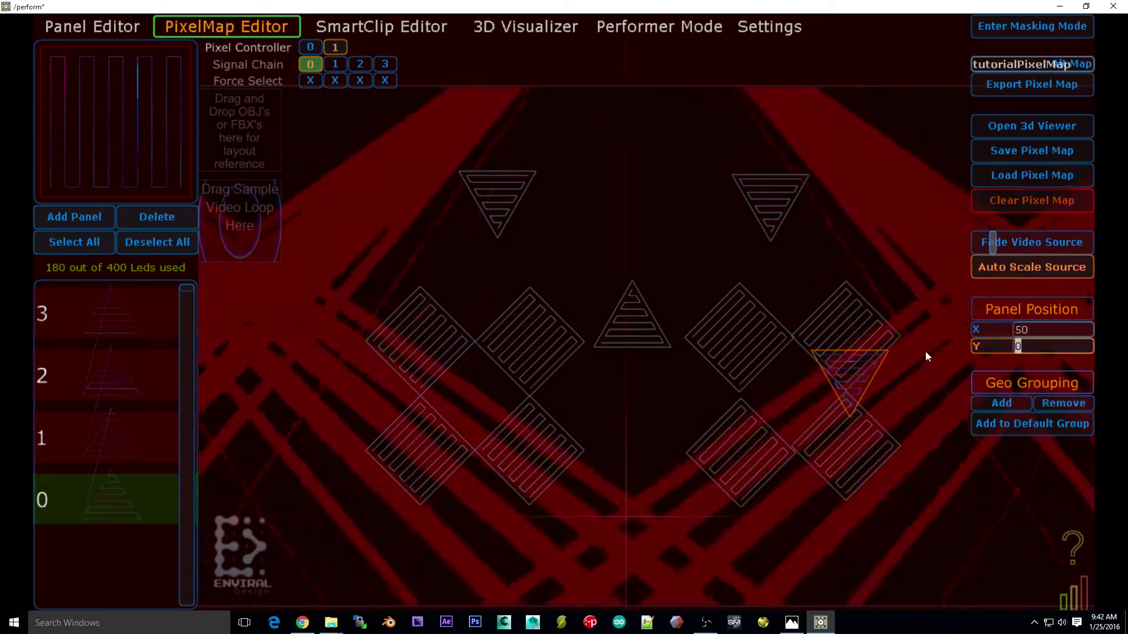
text(50)
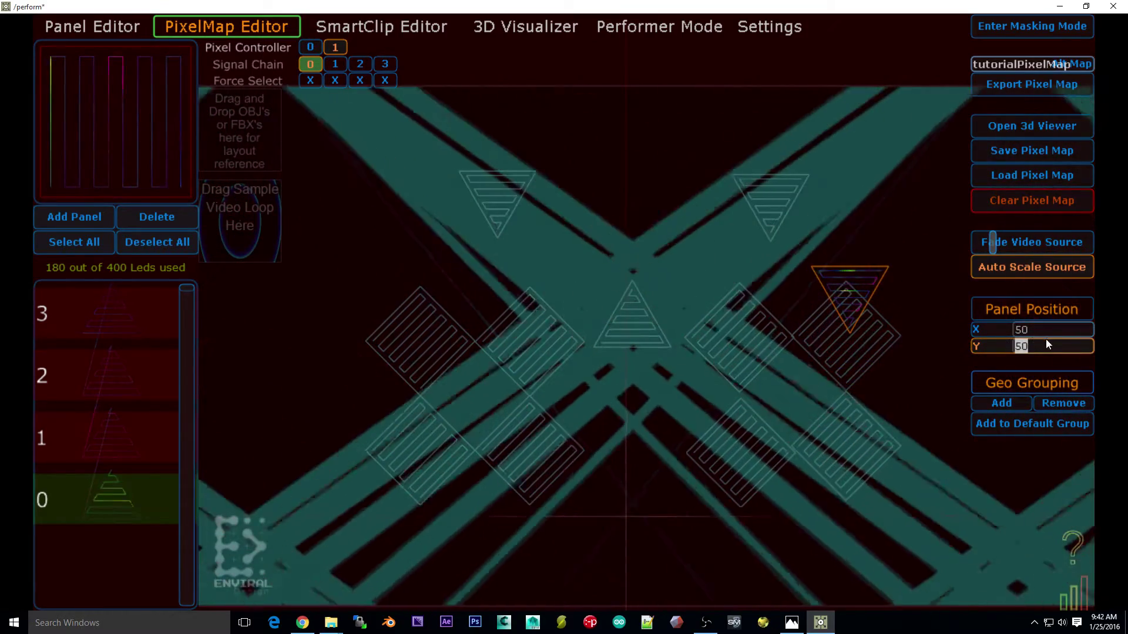
Change panel 0's X to -50, then drag it back below the central upper triangle.
click(1043, 330)
text(-50)
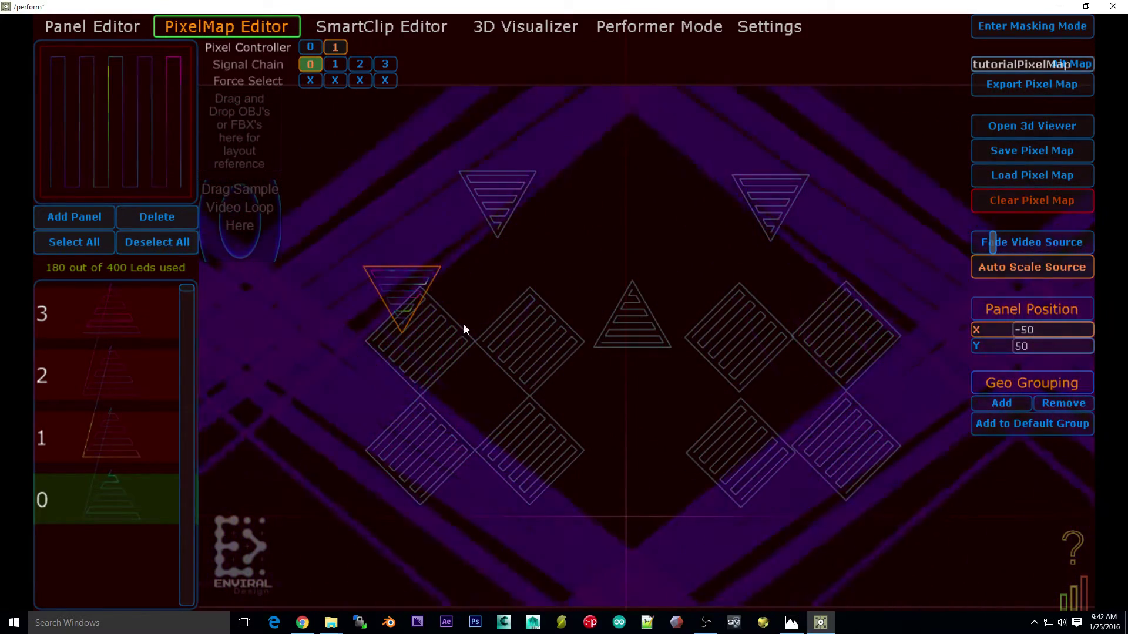
drag(394, 300, 619, 385)
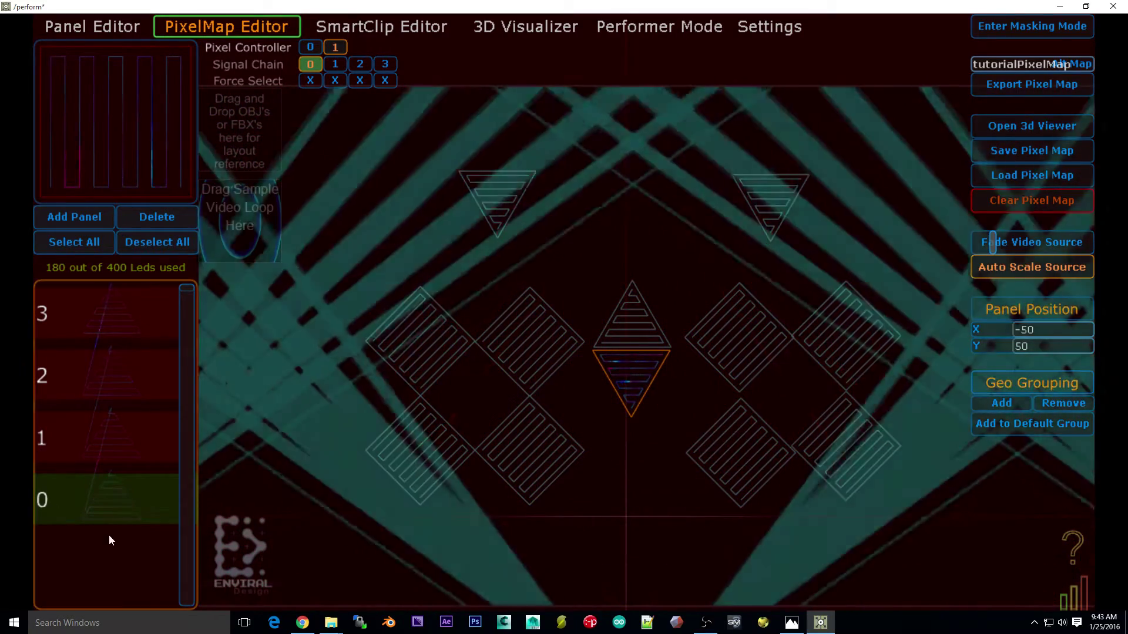
Deselect the panel and set the guide crosshair position to X 50, Y 50.
click(118, 576)
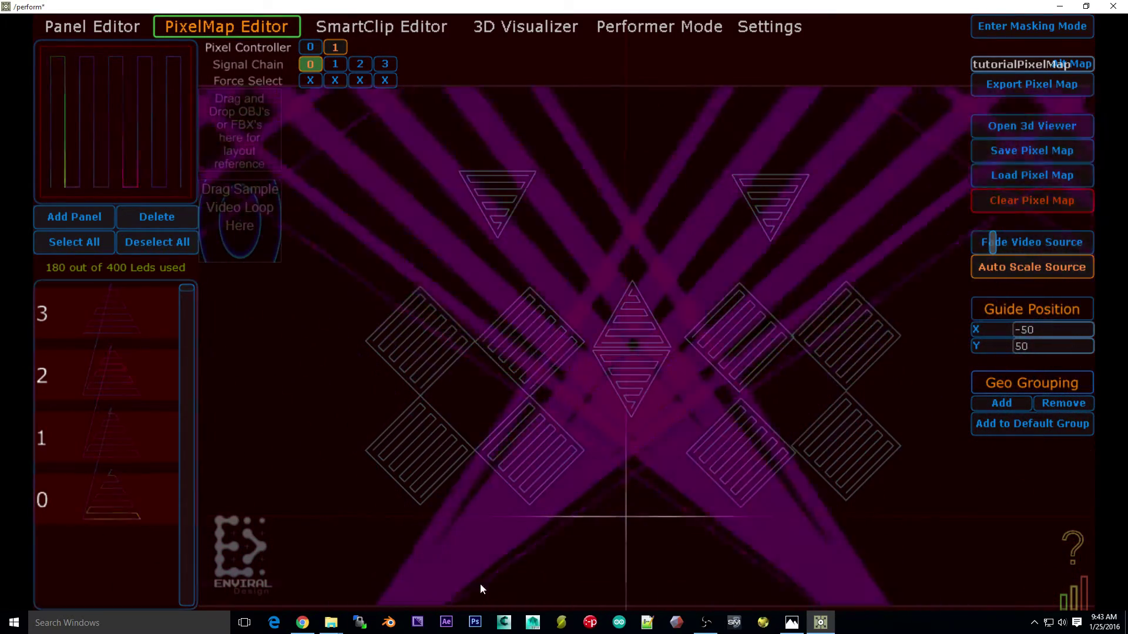
drag(621, 509, 625, 171)
drag(656, 282, 664, 458)
click(1063, 329)
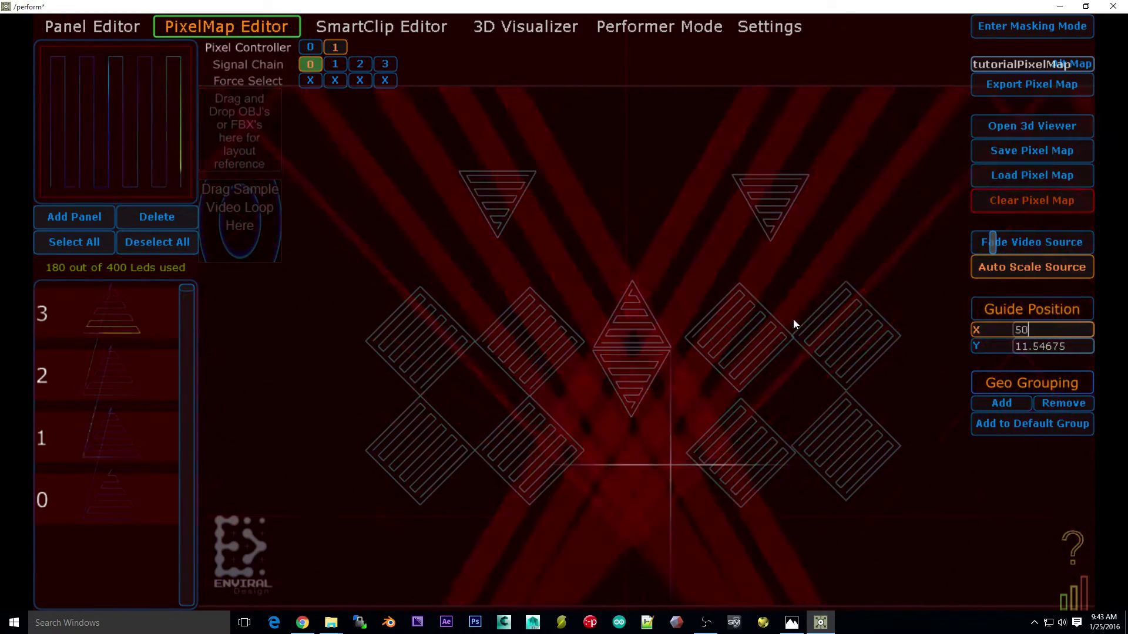
text(50)
click(1052, 346)
text(500)
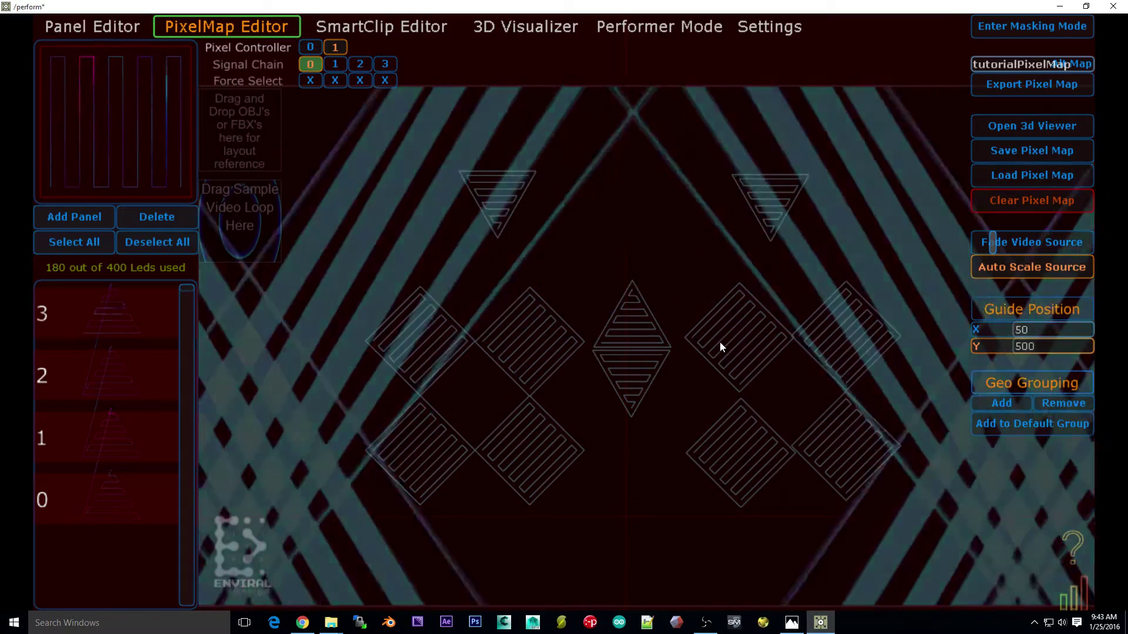
click(986, 349)
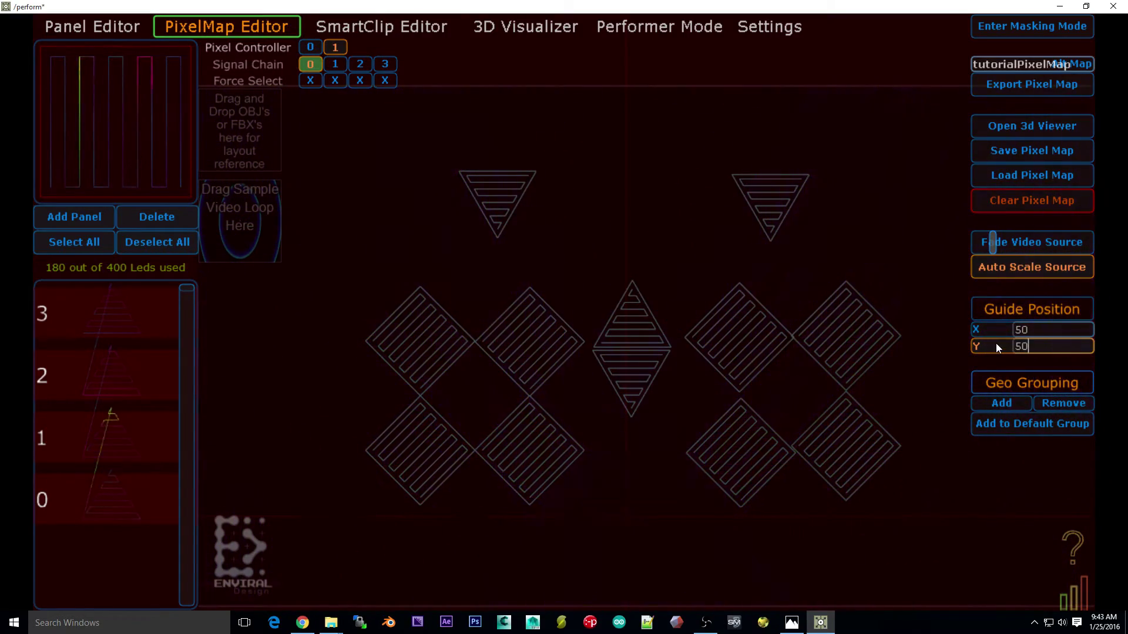
key(Return)
Drag the guide up between the top triangles and nudge panel 0 beneath the central triangle.
drag(829, 295, 660, 192)
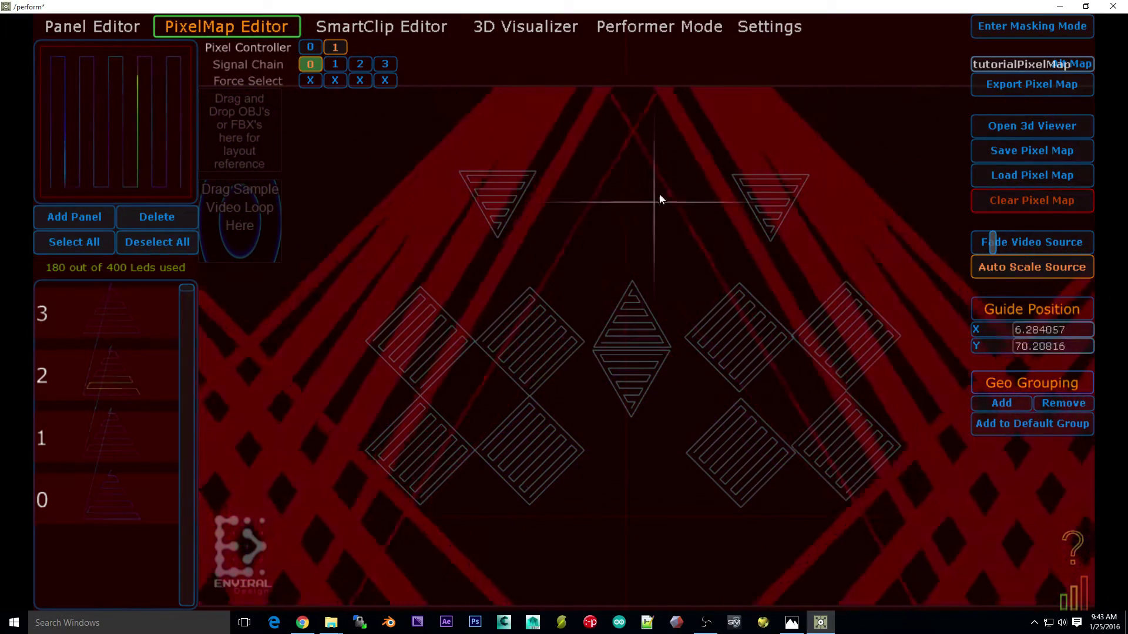
click(169, 495)
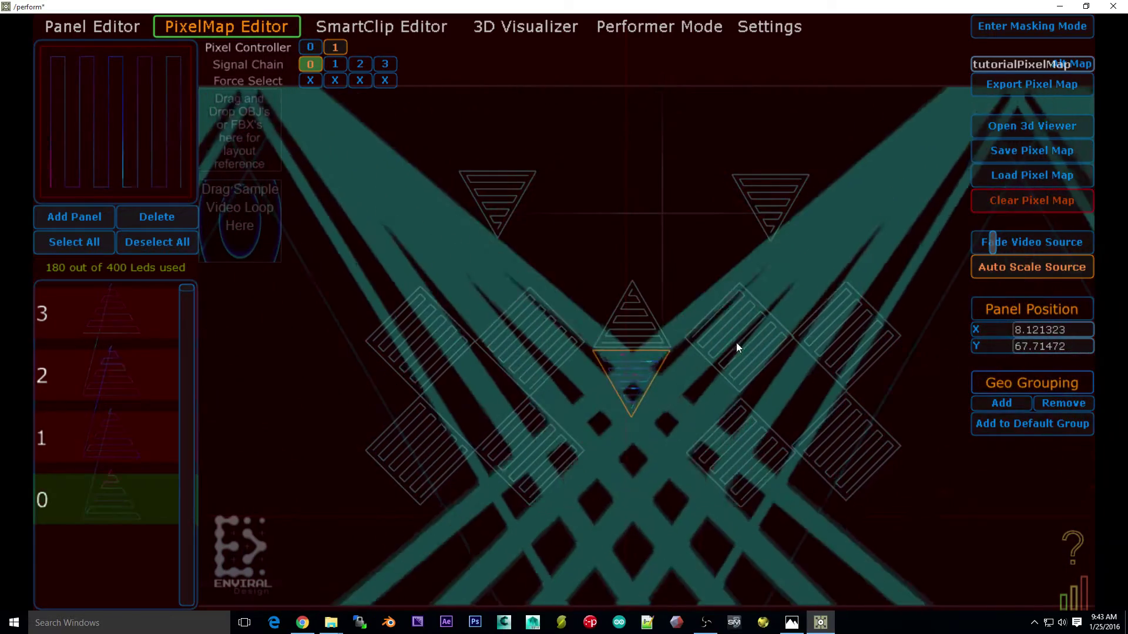
drag(632, 379, 639, 355)
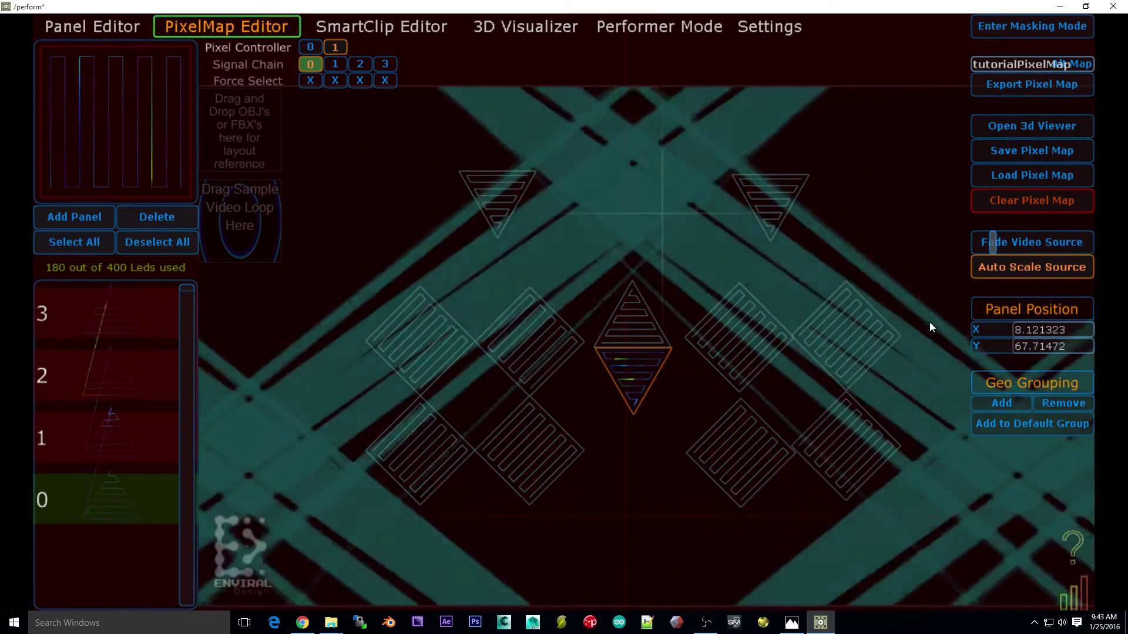
Reset the guide position to X 0, Y 0 and export the pixel map as tutorialPixelMap.
click(163, 543)
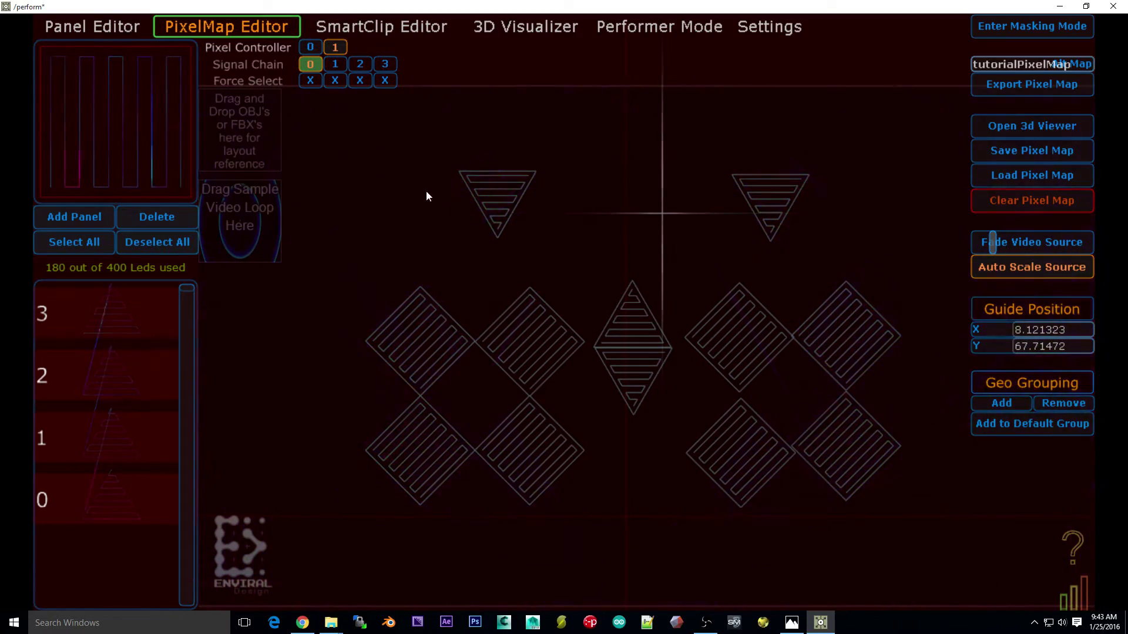
click(571, 500)
drag(1081, 329, 994, 324)
text(0)
key(Tab)
text(0)
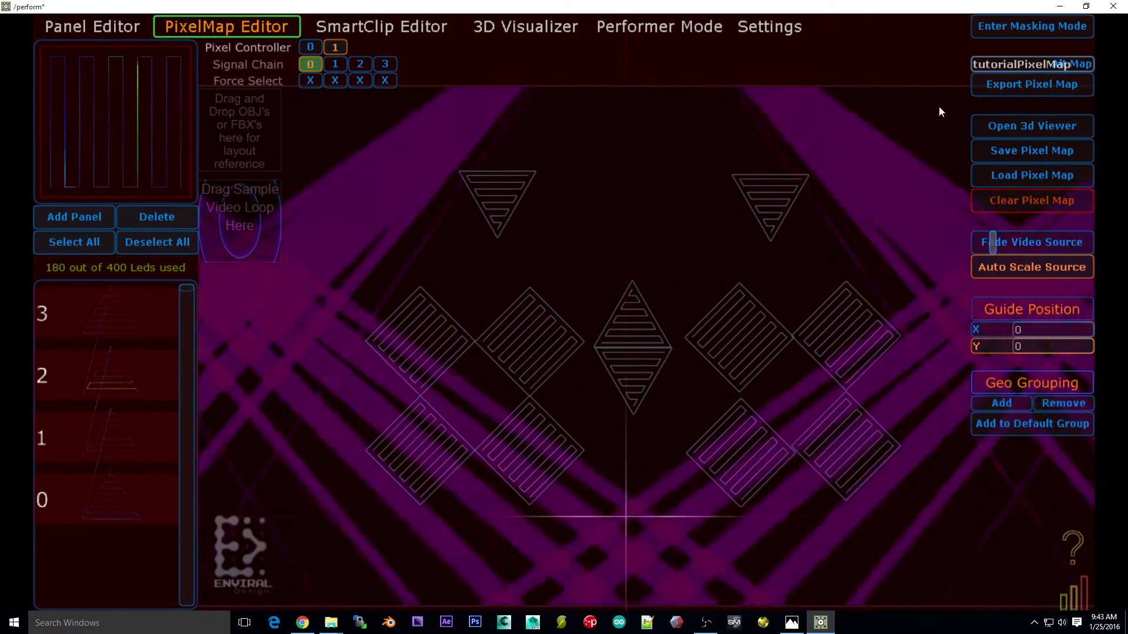
click(1020, 87)
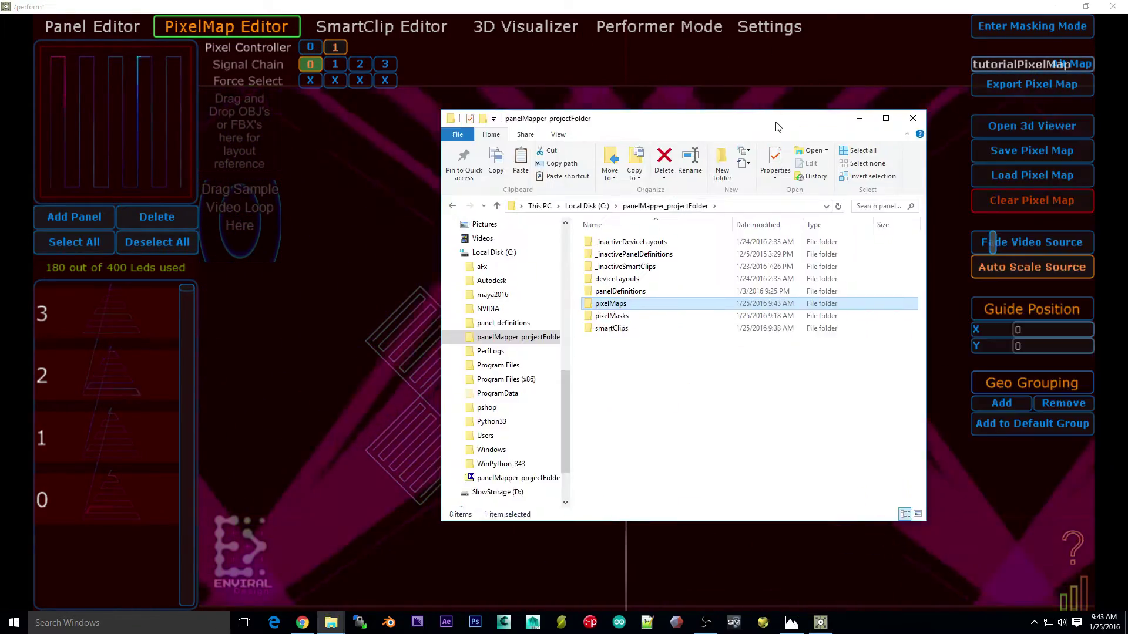
View tutorialPixelMap.txt's coordinates from the pixelMaps folder in Notepad, then close it and move Explorer aside.
drag(779, 126, 782, 127)
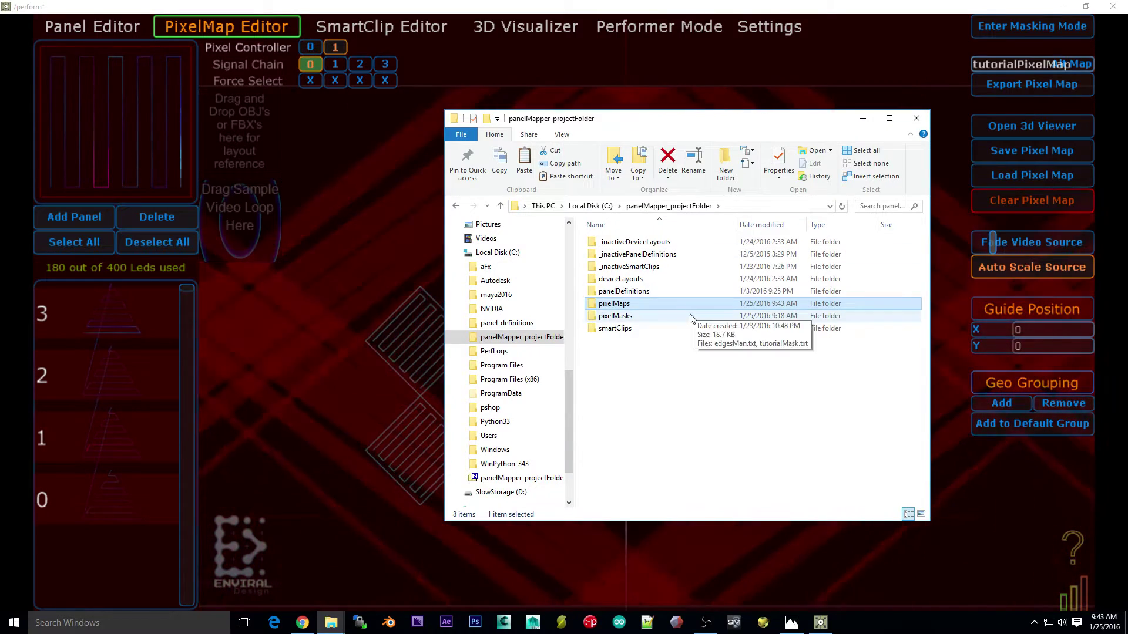
double_click(692, 306)
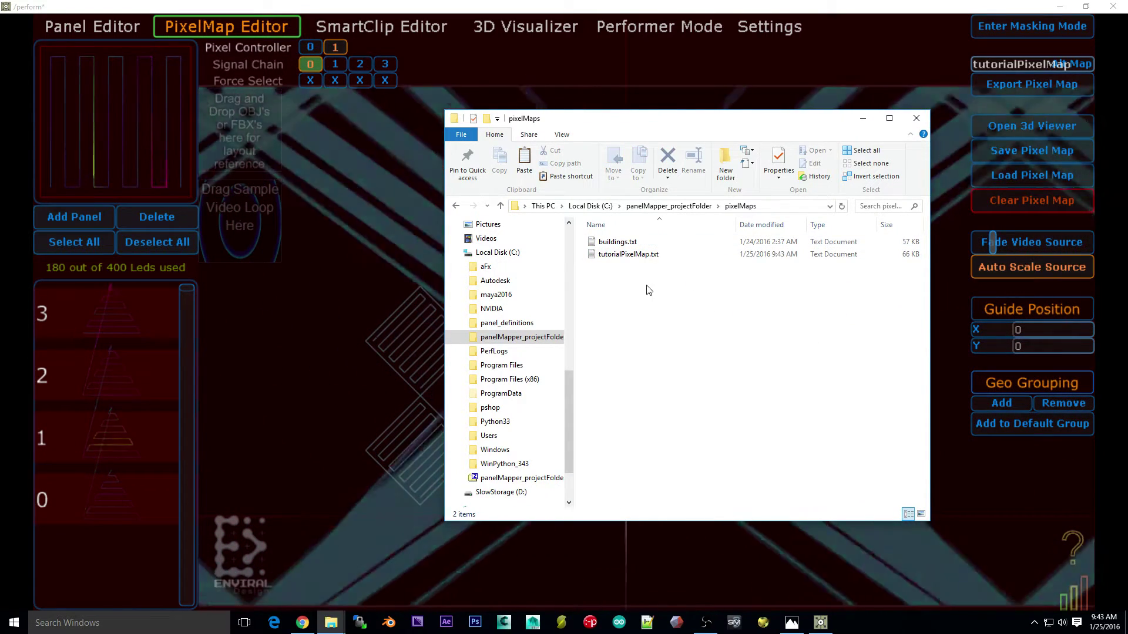
double_click(645, 255)
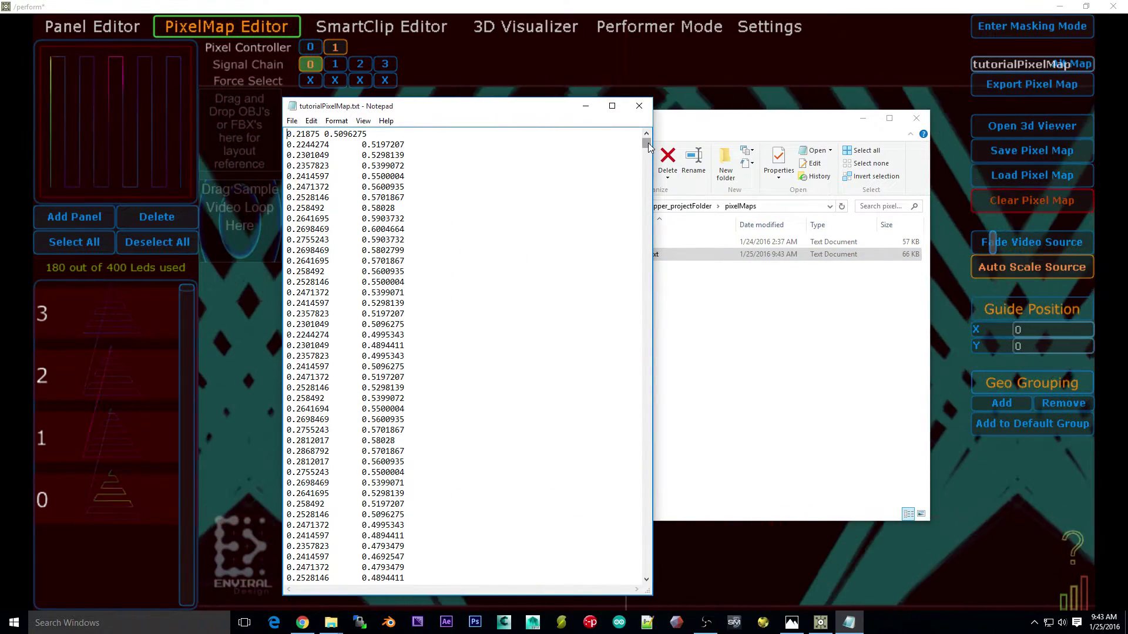
drag(647, 143, 711, 455)
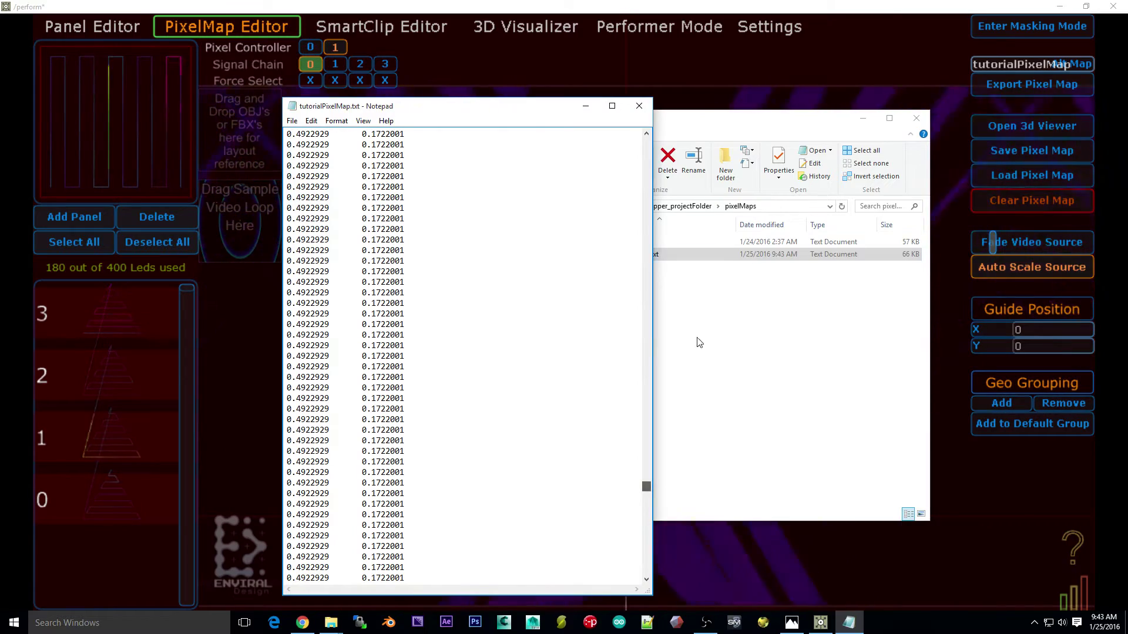
click(640, 106)
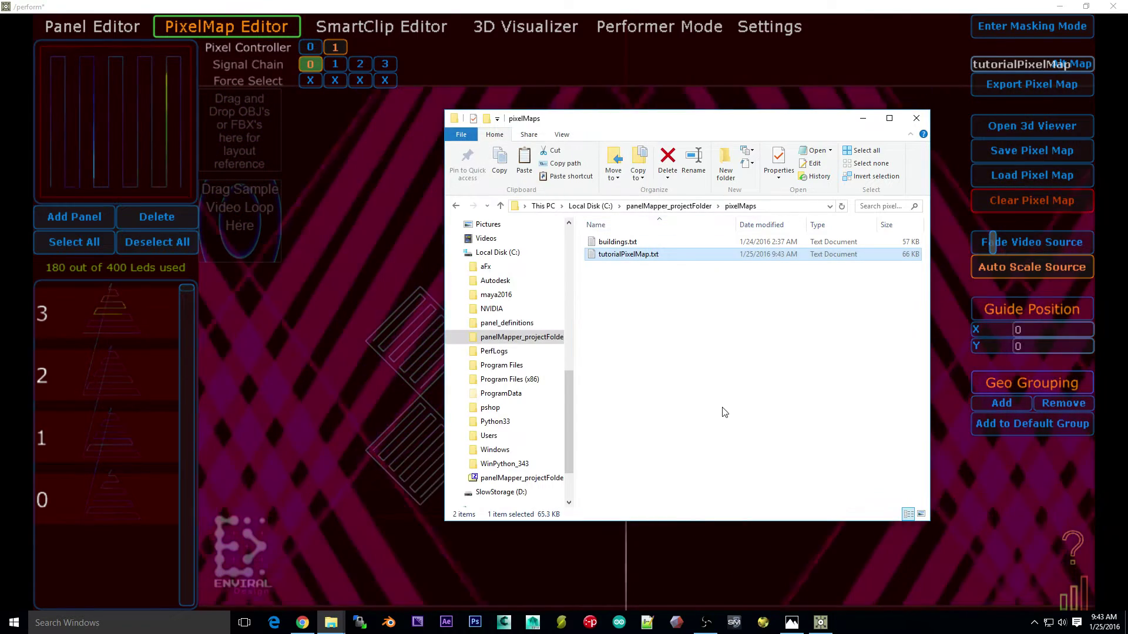
drag(706, 127, 879, 159)
Close the File Explorer window to return to the GeoPix PixelMap Editor.
click(1035, 147)
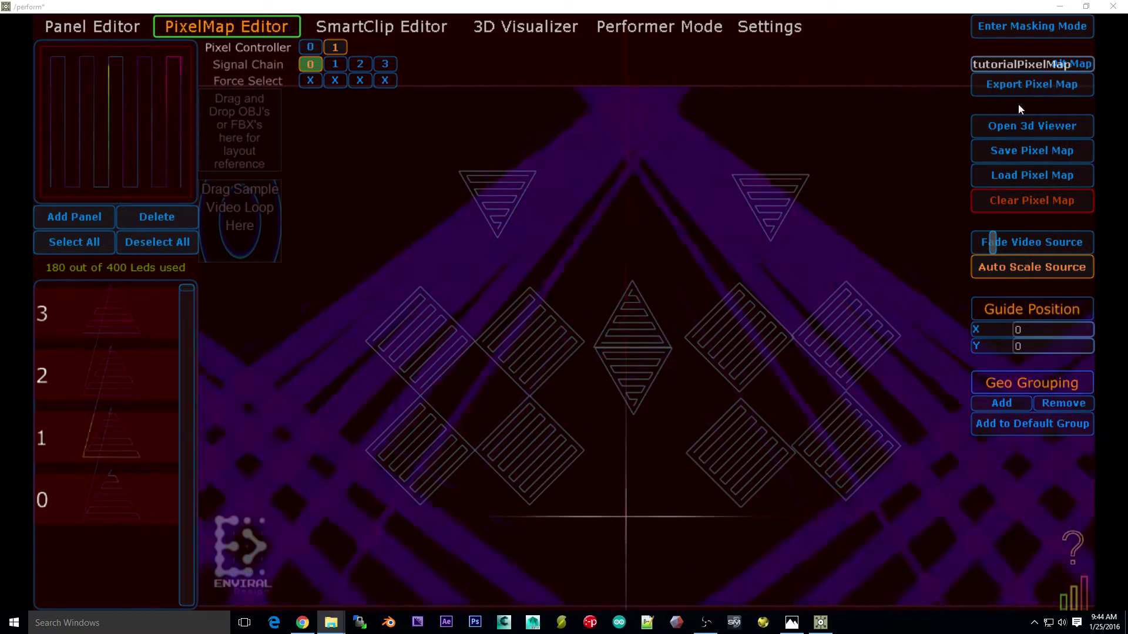
In LED masking mode, deselect the middle LED rows and columns of the diamonds and top triangles.
click(1056, 26)
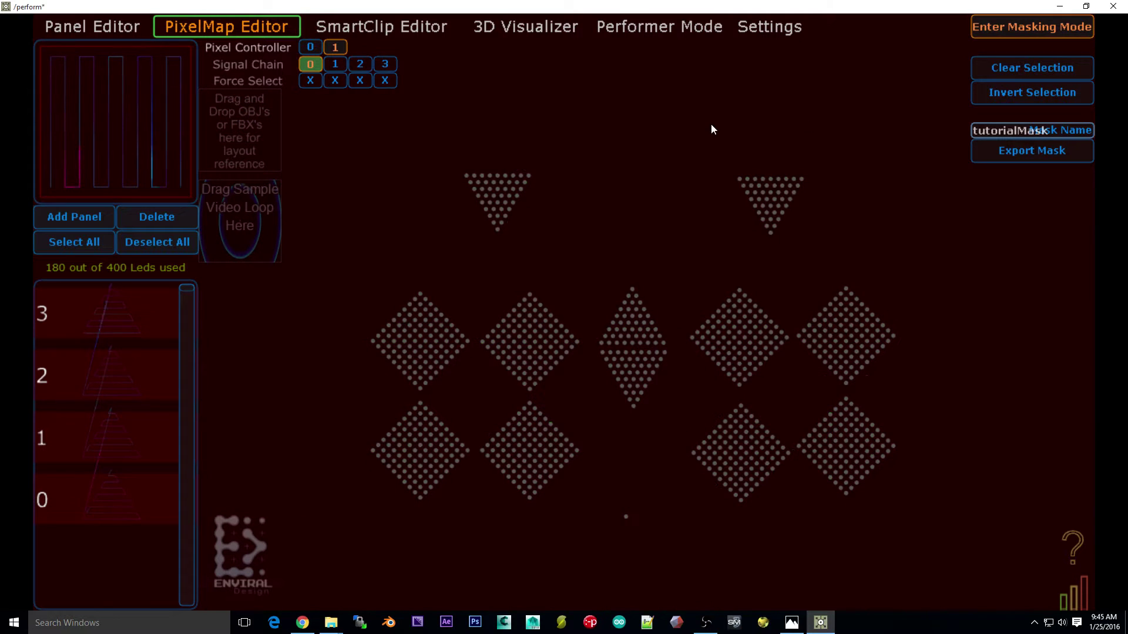
drag(632, 158, 623, 135)
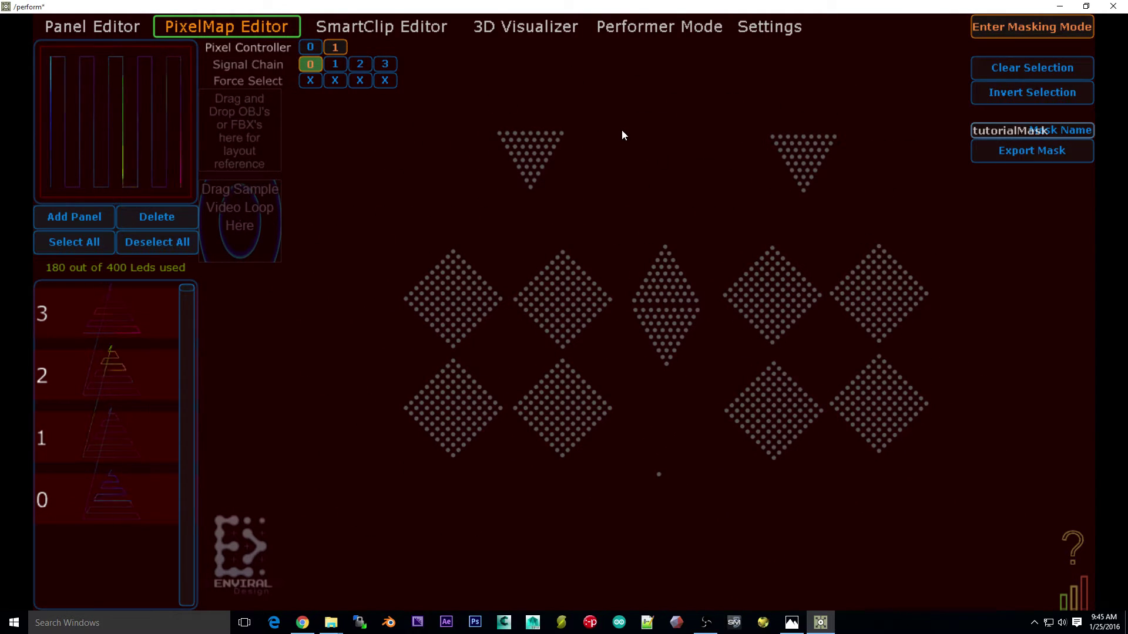
drag(471, 77, 883, 210)
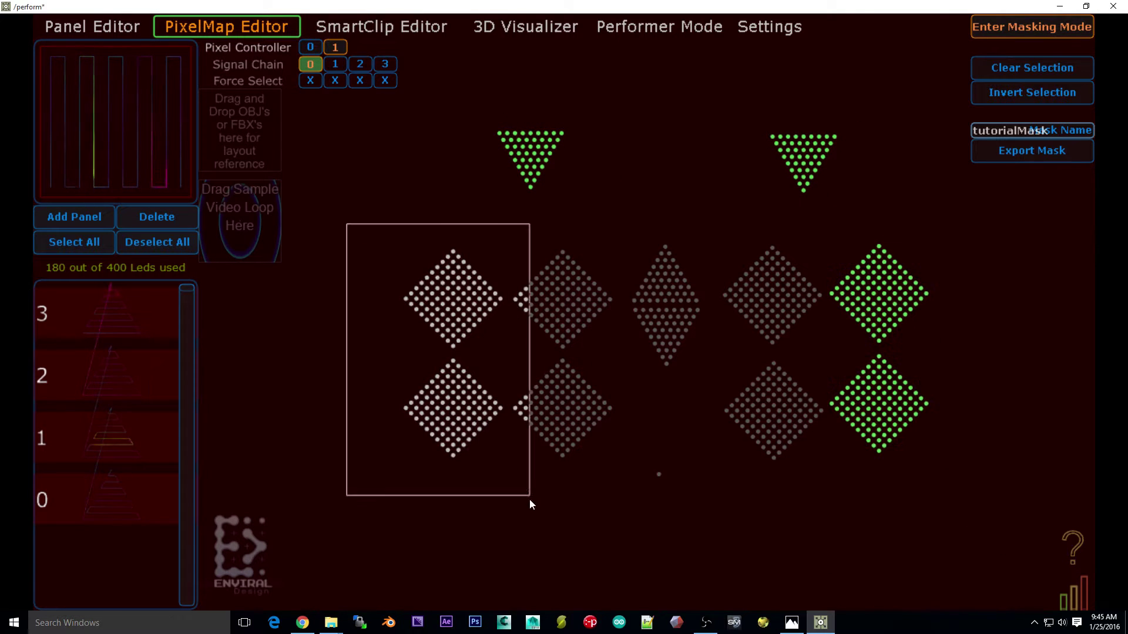
drag(511, 498, 511, 497)
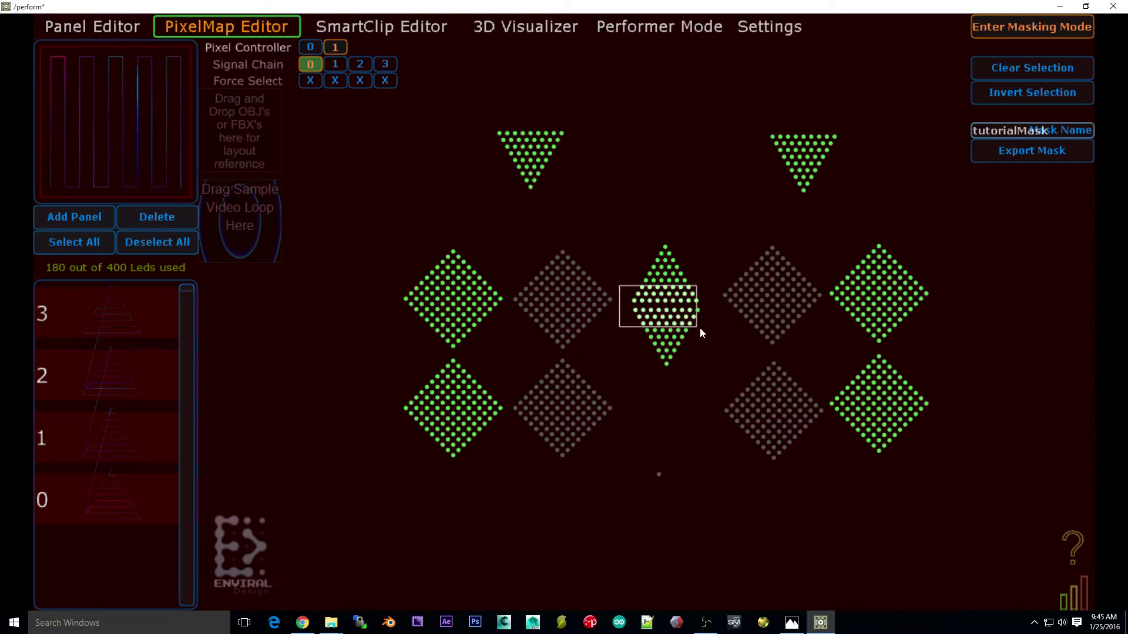
drag(704, 330, 706, 327)
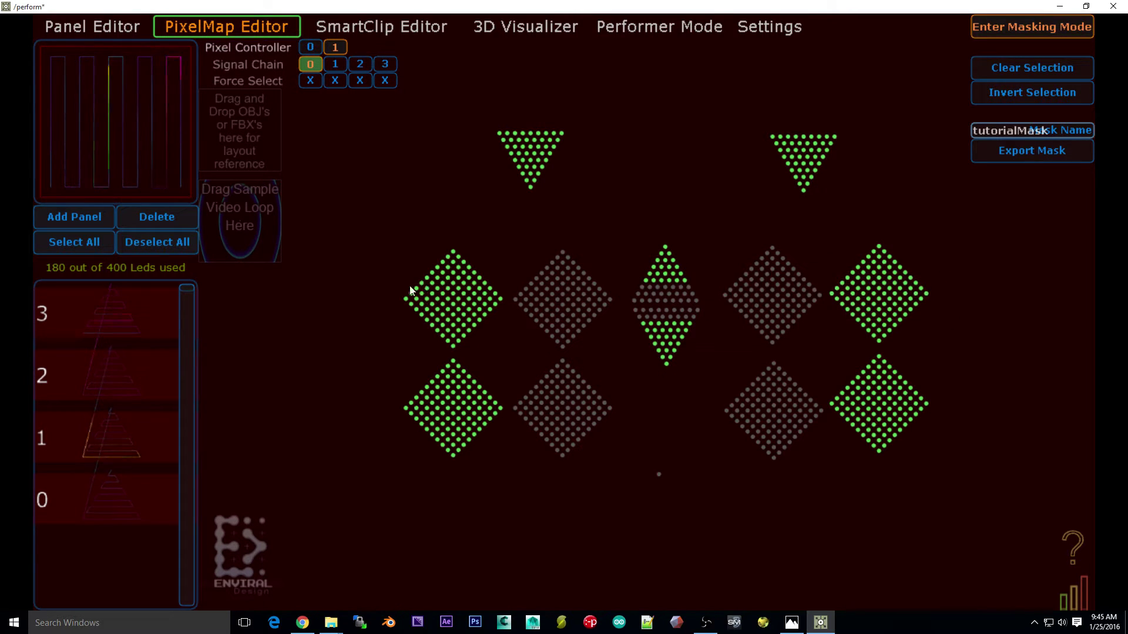
drag(1034, 316, 1034, 308)
drag(389, 397, 989, 416)
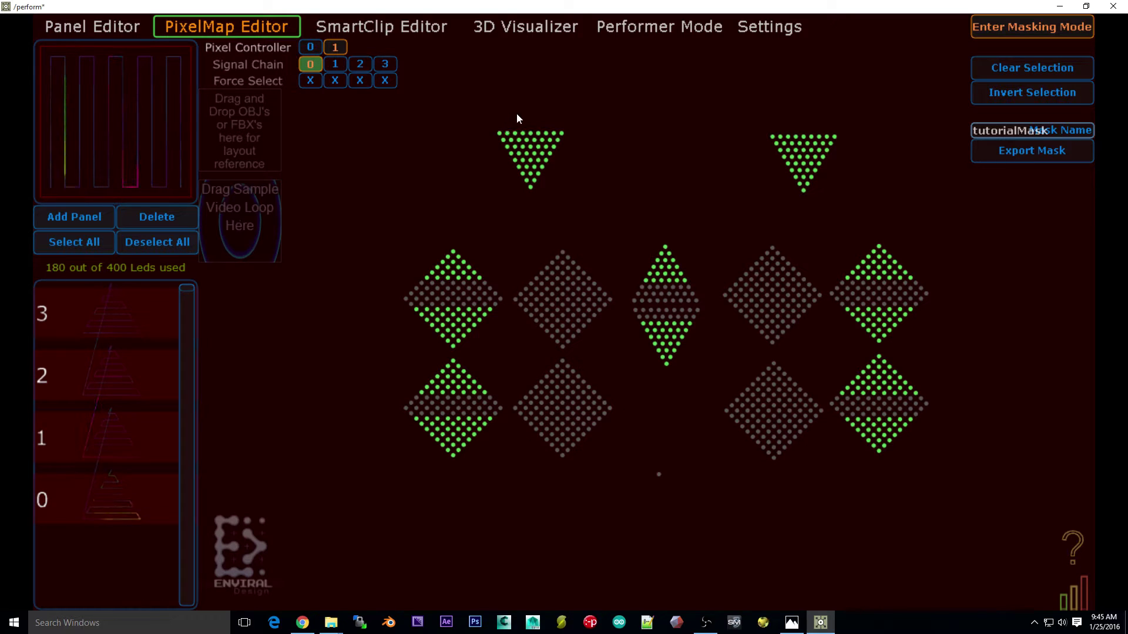
drag(517, 112, 544, 206)
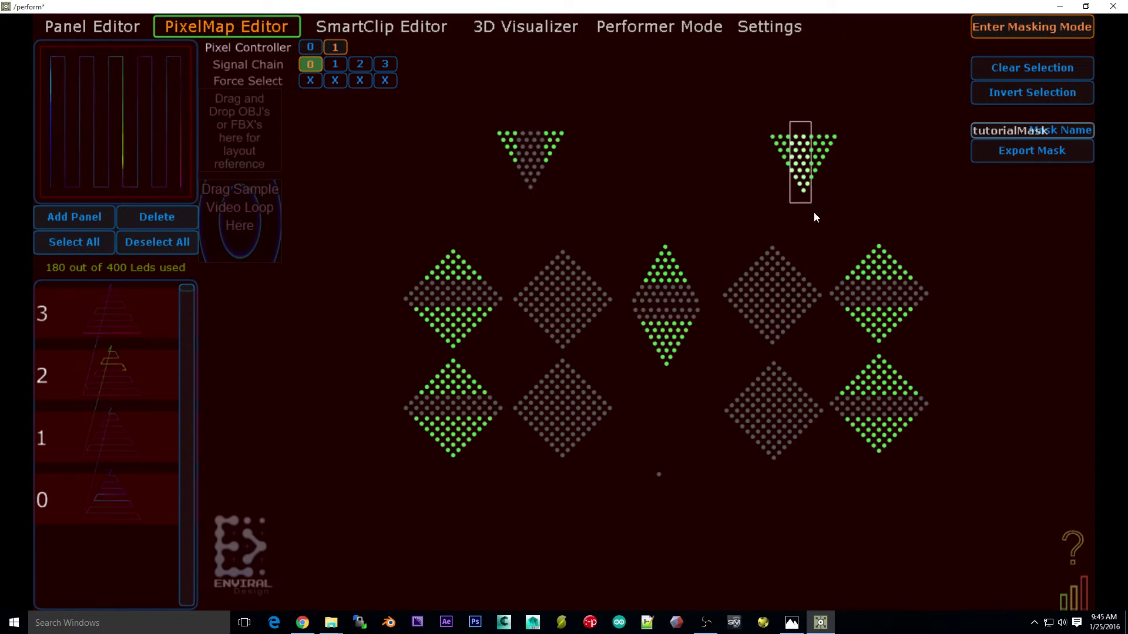
drag(816, 217, 816, 219)
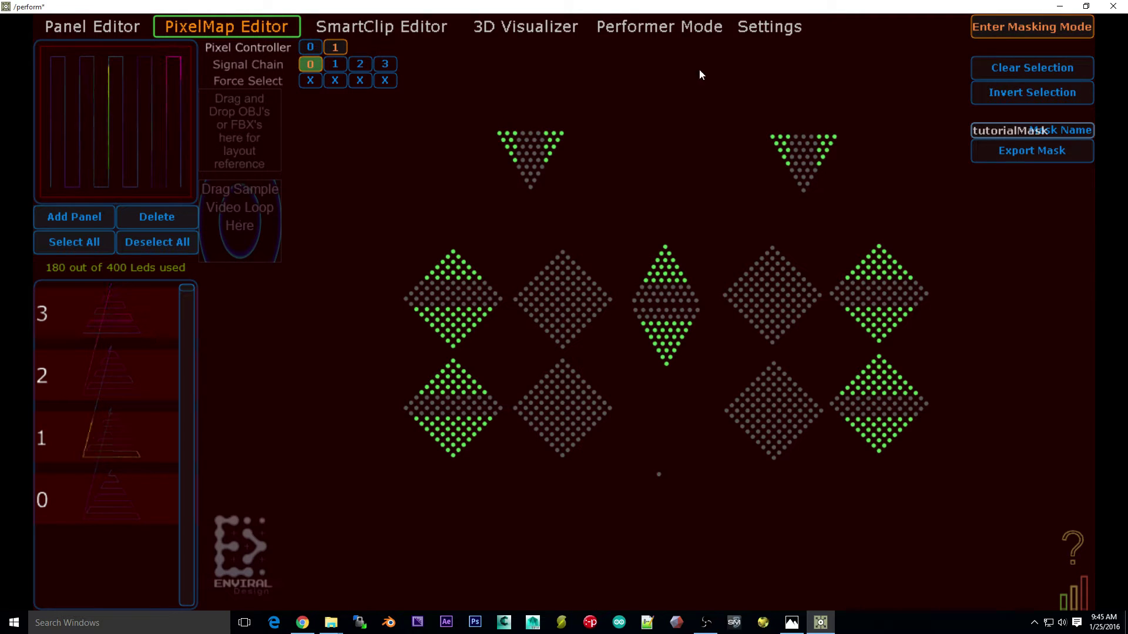
Export the mask as tutorialMask, clear the selection and leave masking mode.
click(1061, 151)
click(1030, 73)
click(1039, 21)
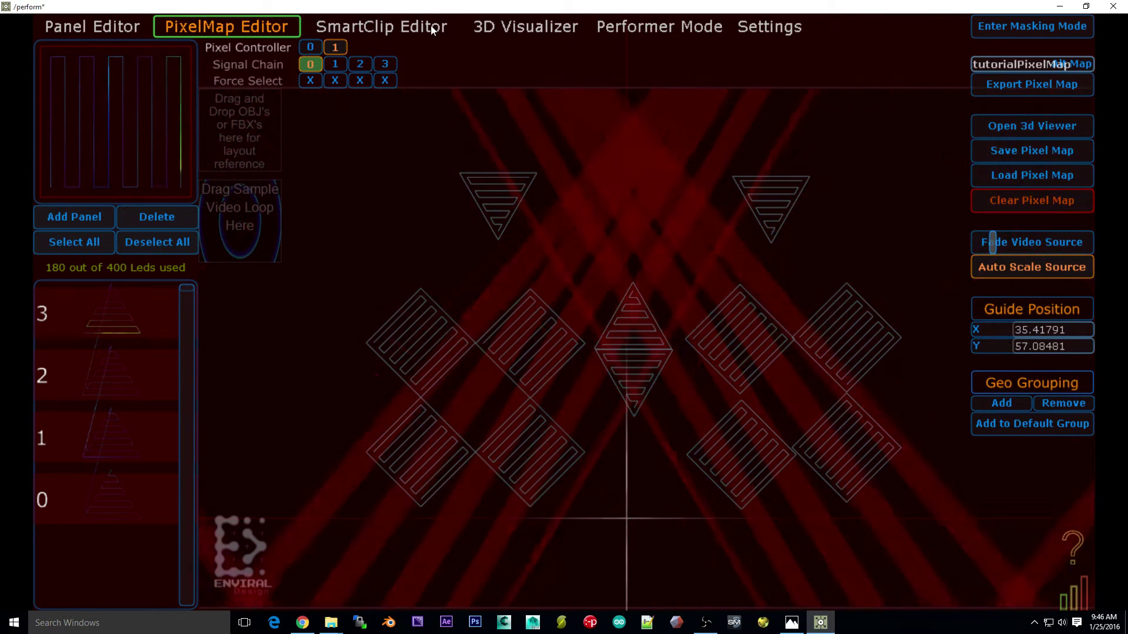
In the SmartClip Editor, load a colourful animation and add an enlarged countdown tile.
click(433, 26)
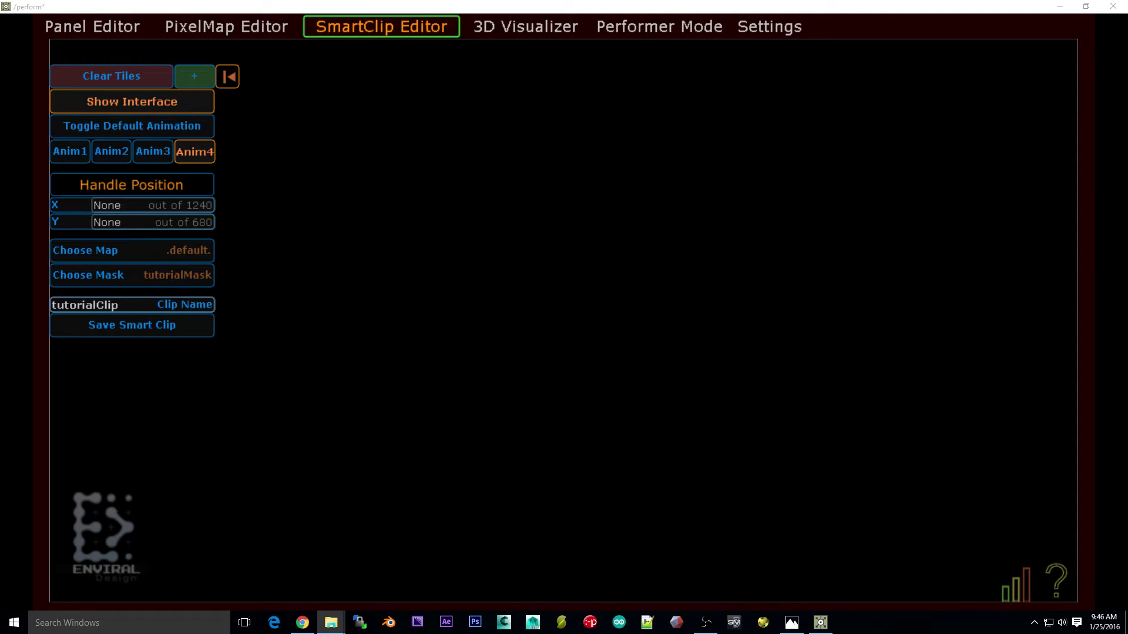
drag(748, 231, 749, 228)
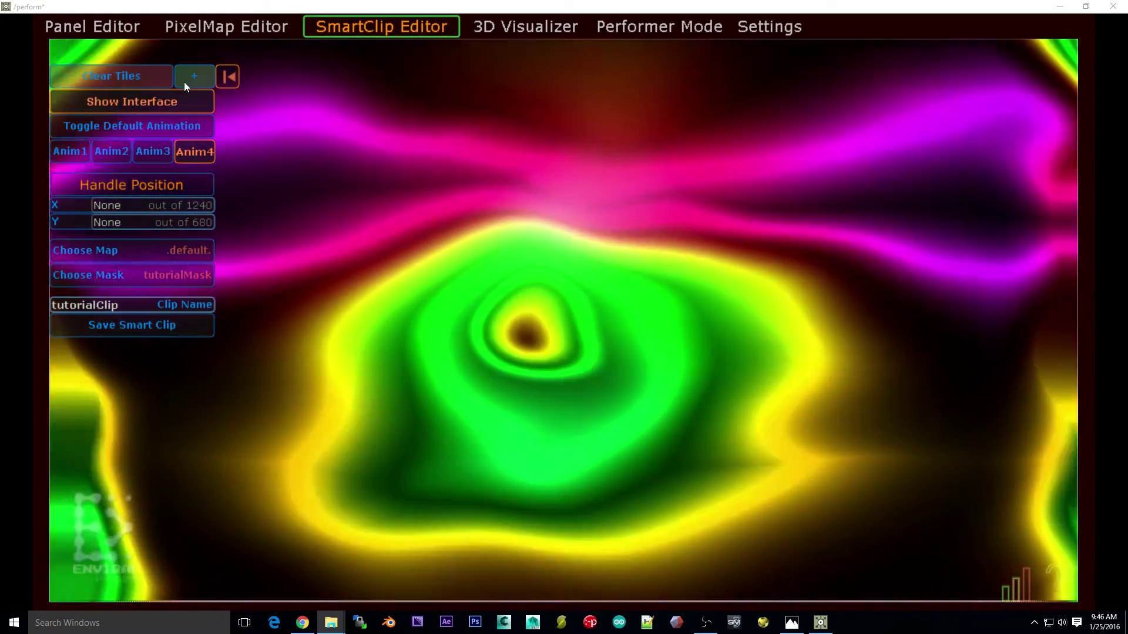
click(197, 82)
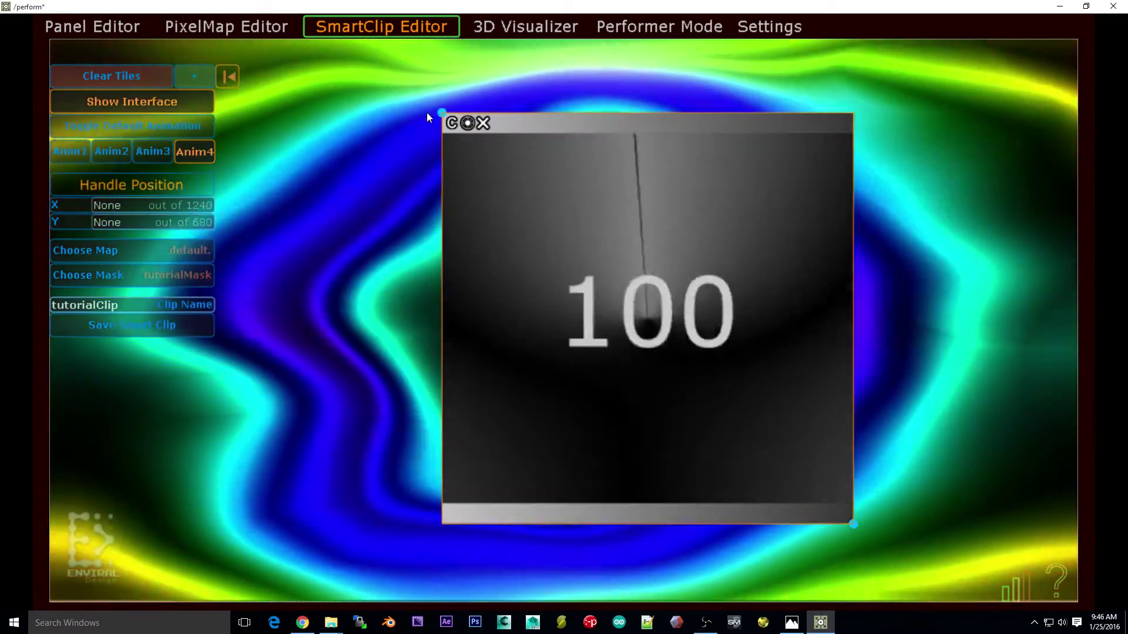
click(448, 117)
drag(449, 118, 393, 170)
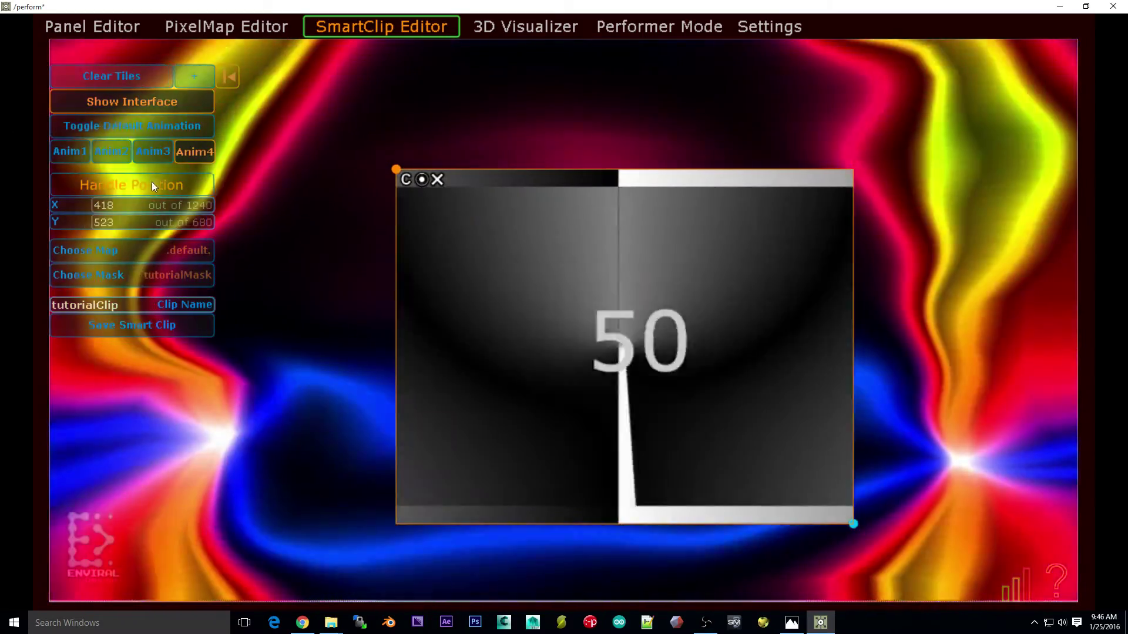
Set the countdown tile's handle position to X 400, Y 500.
click(100, 205)
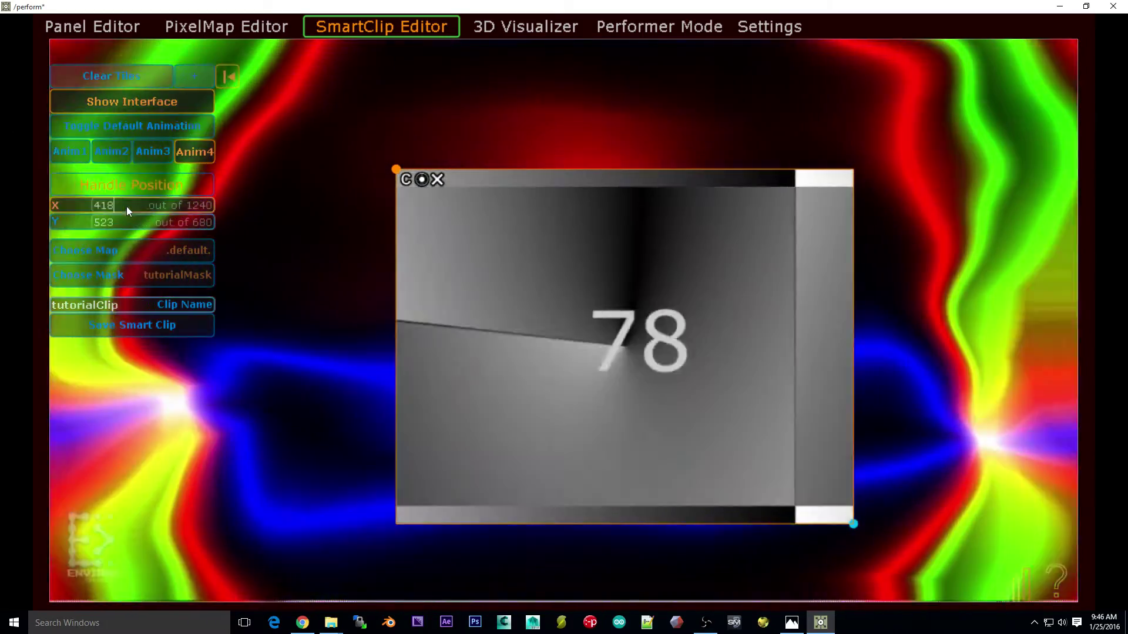
key(BackSpace)
key(BackSpace)
key(BackSpace)
text(400)
key(Return)
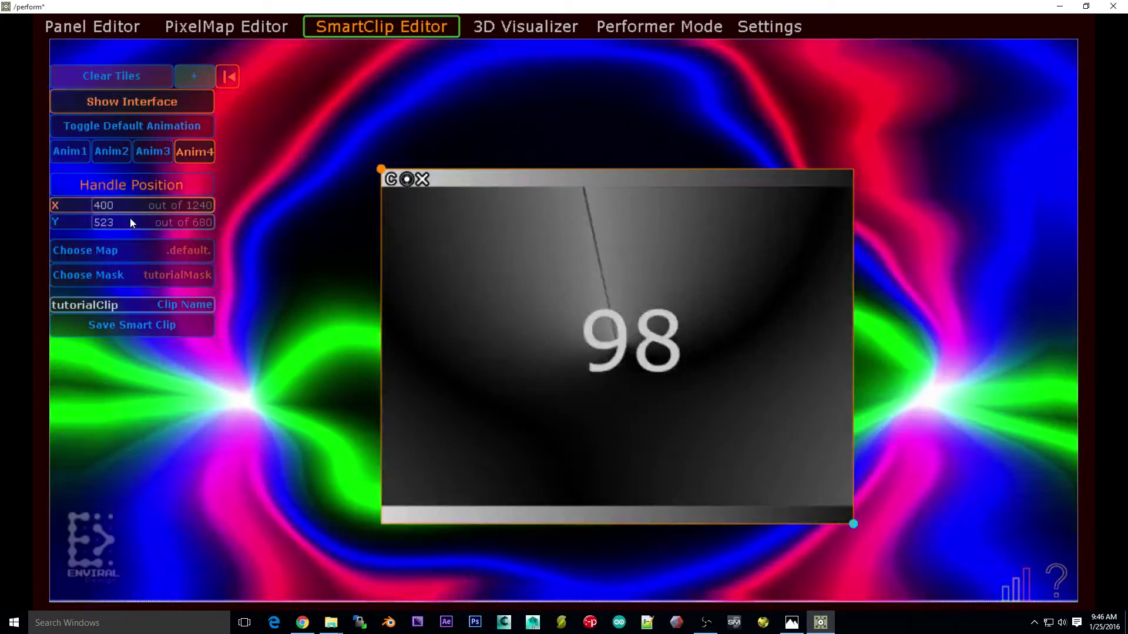
click(58, 220)
key(BackSpace)
key(BackSpace)
key(BackSpace)
text(500)
key(Return)
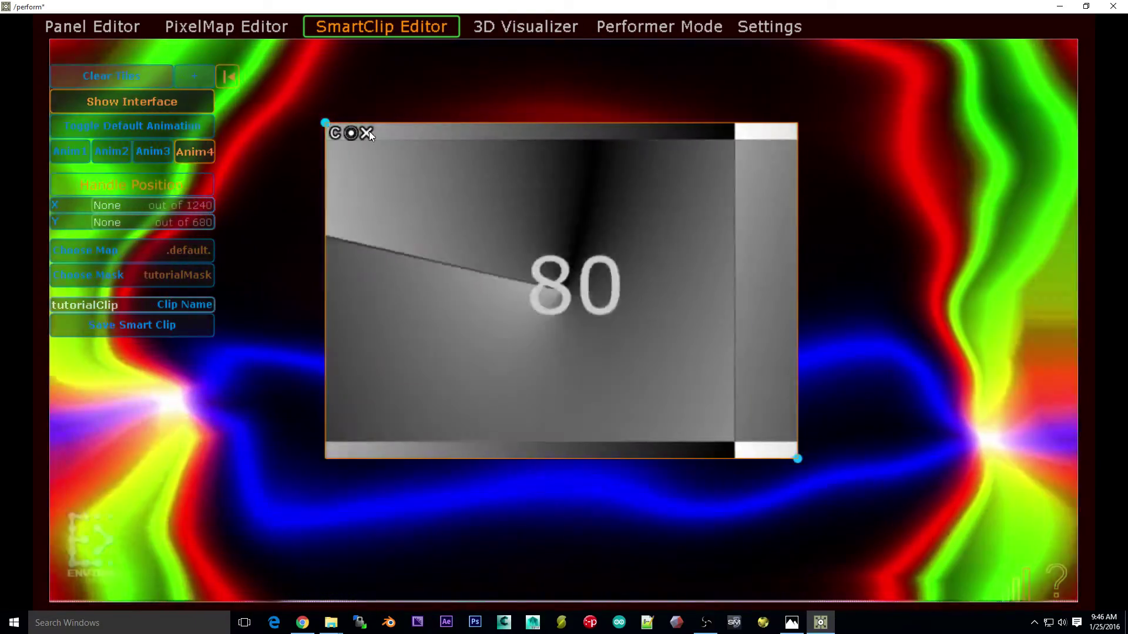
Delete the countdown tile, choose .default. as the clip's map, and return to the PixelMap Editor.
click(366, 133)
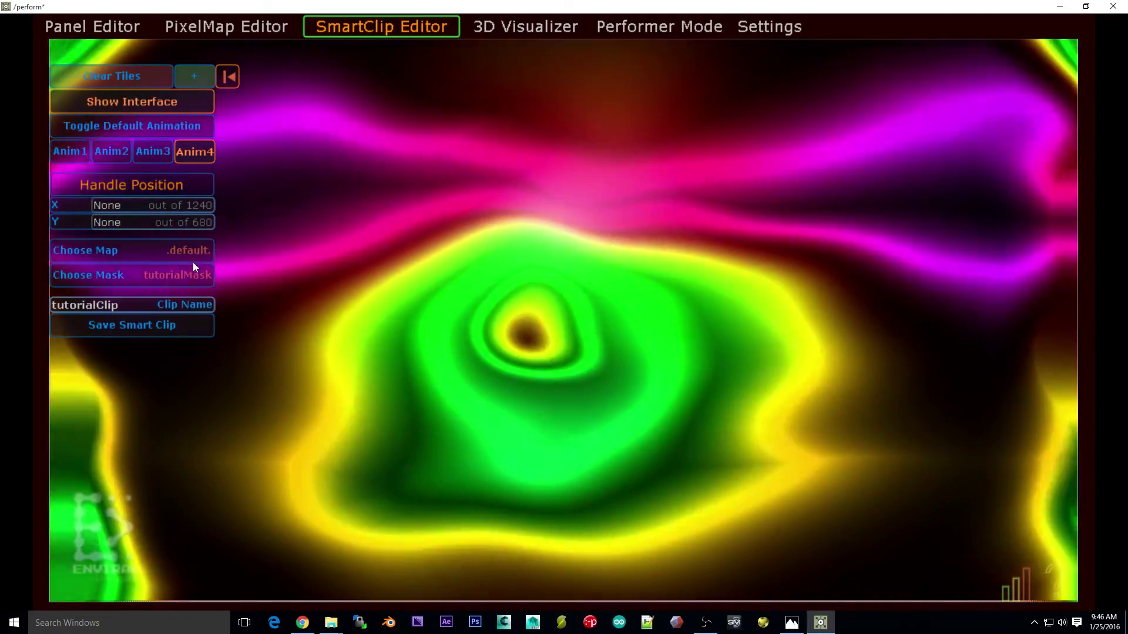
click(200, 250)
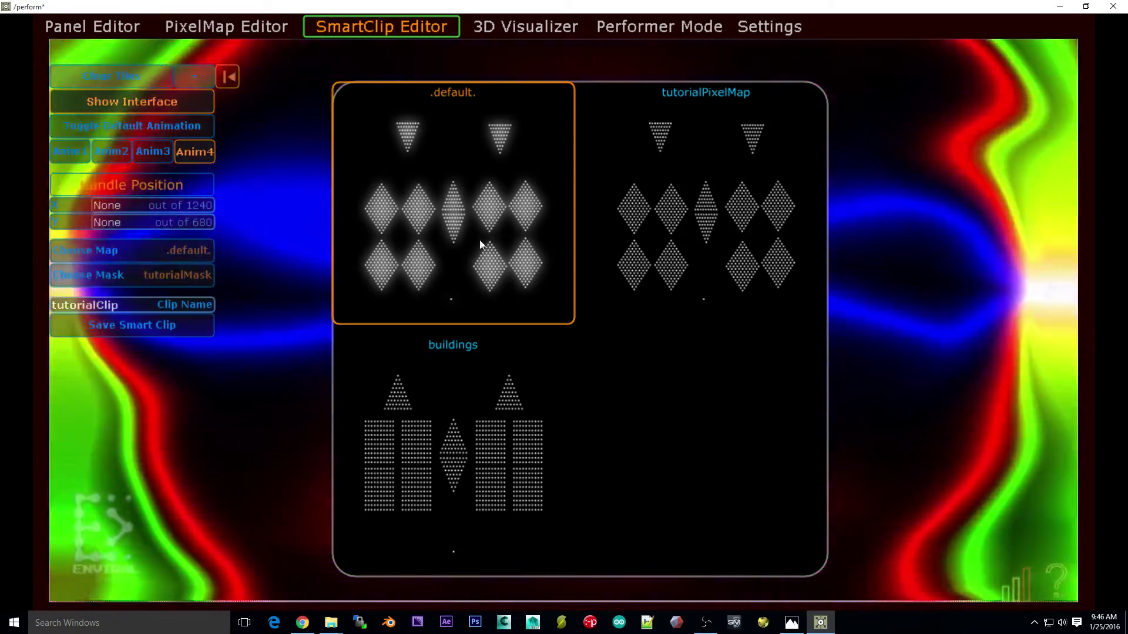
click(489, 233)
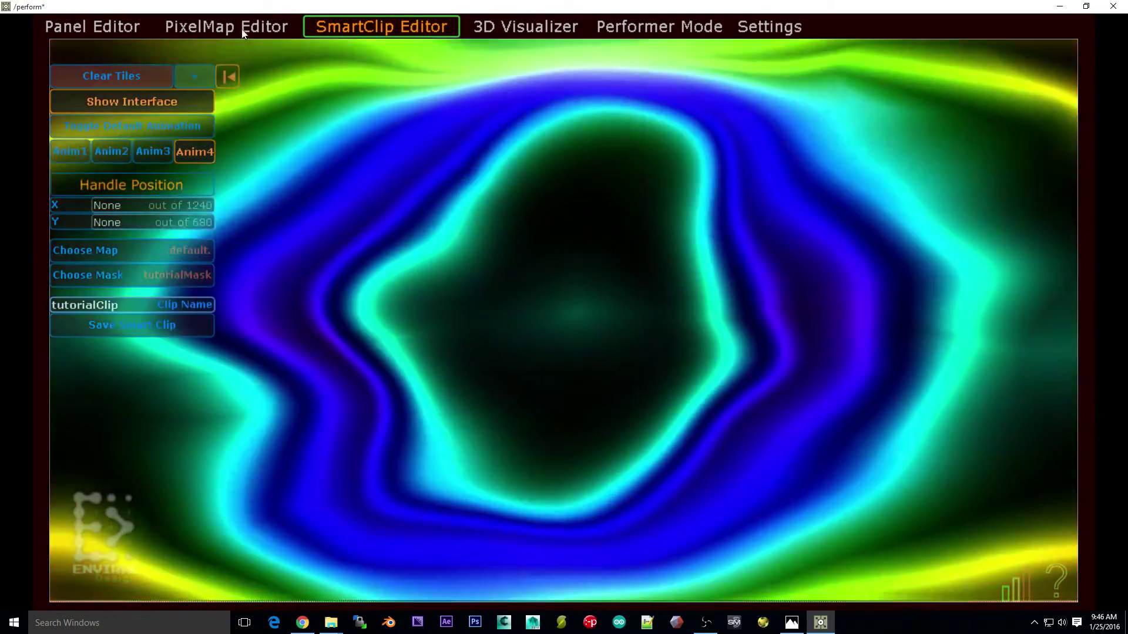
click(226, 27)
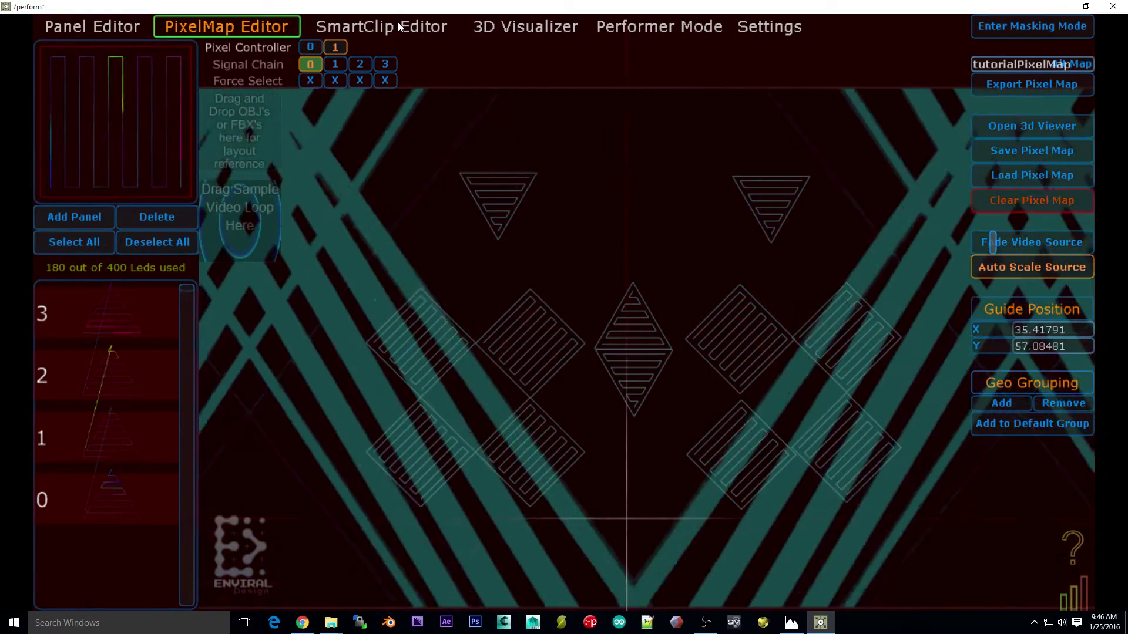
Switch back to the SmartClip Editor and open the Choose Map list of pixel maps.
click(400, 25)
click(164, 252)
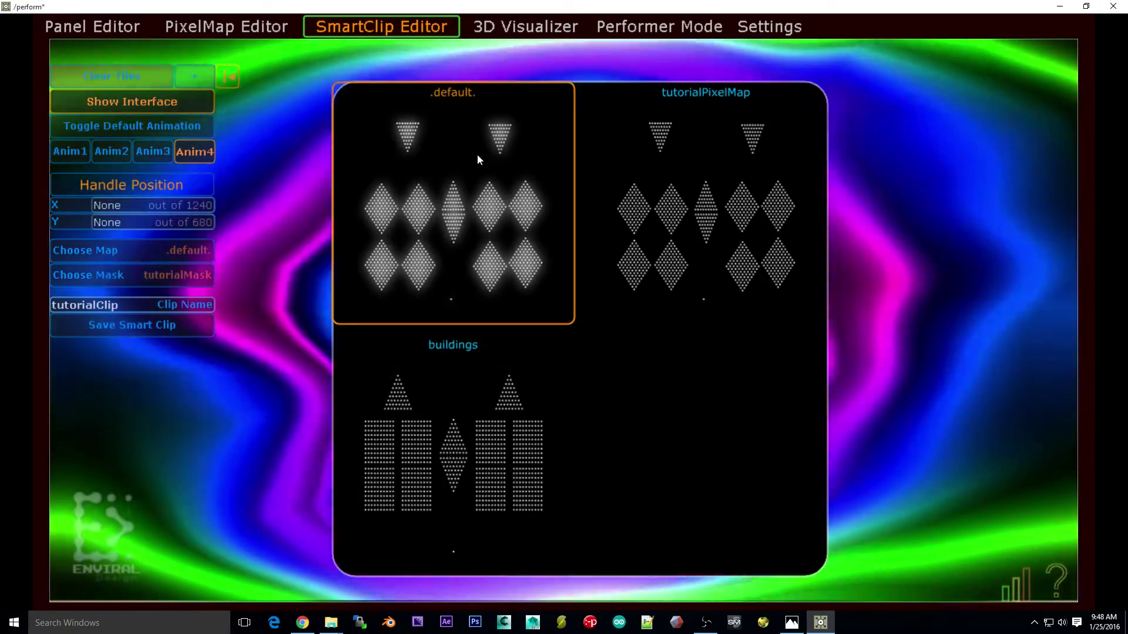
Open the mask chooser and pick edgesMan as tutorialClip's mask.
click(197, 280)
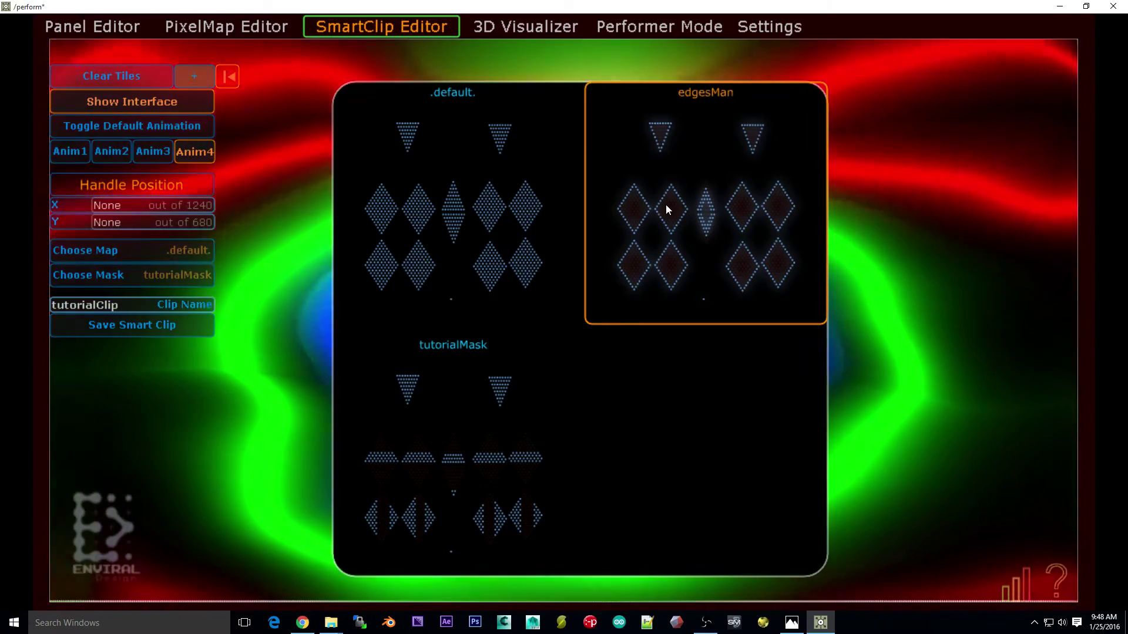
click(666, 206)
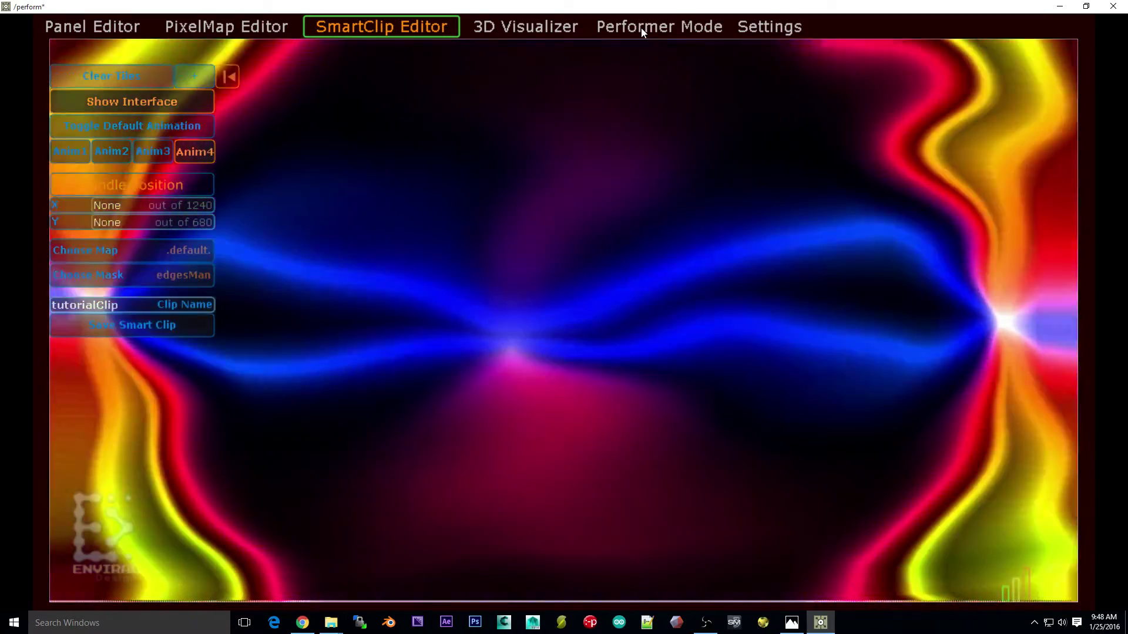
click(641, 30)
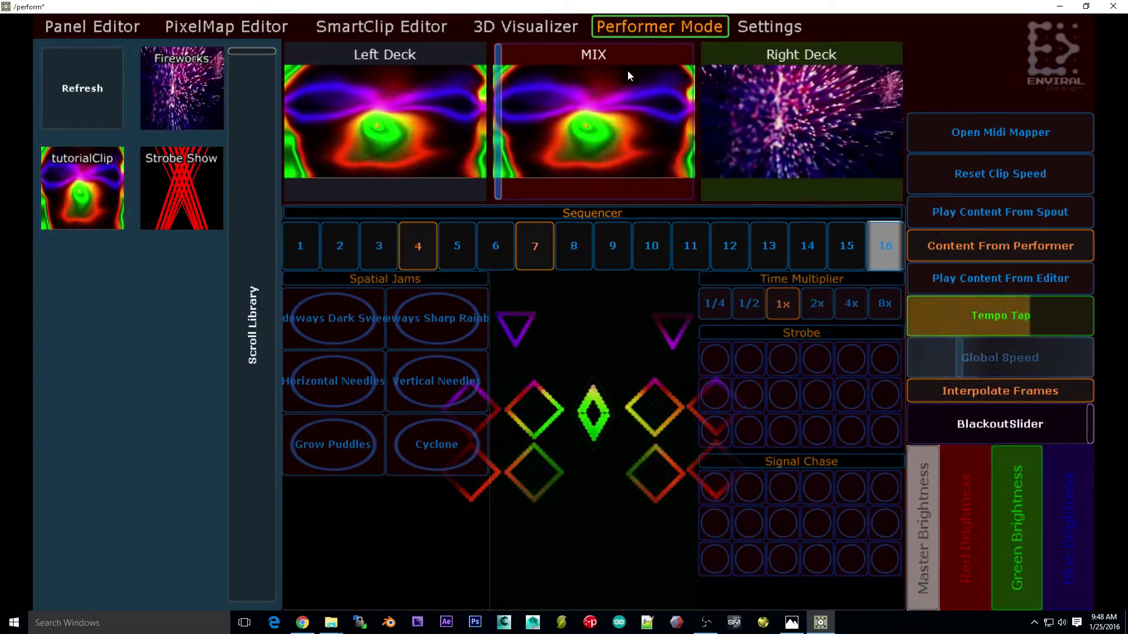
click(511, 33)
middle_drag(667, 264, 708, 498)
scroll(660, 301, up, 3)
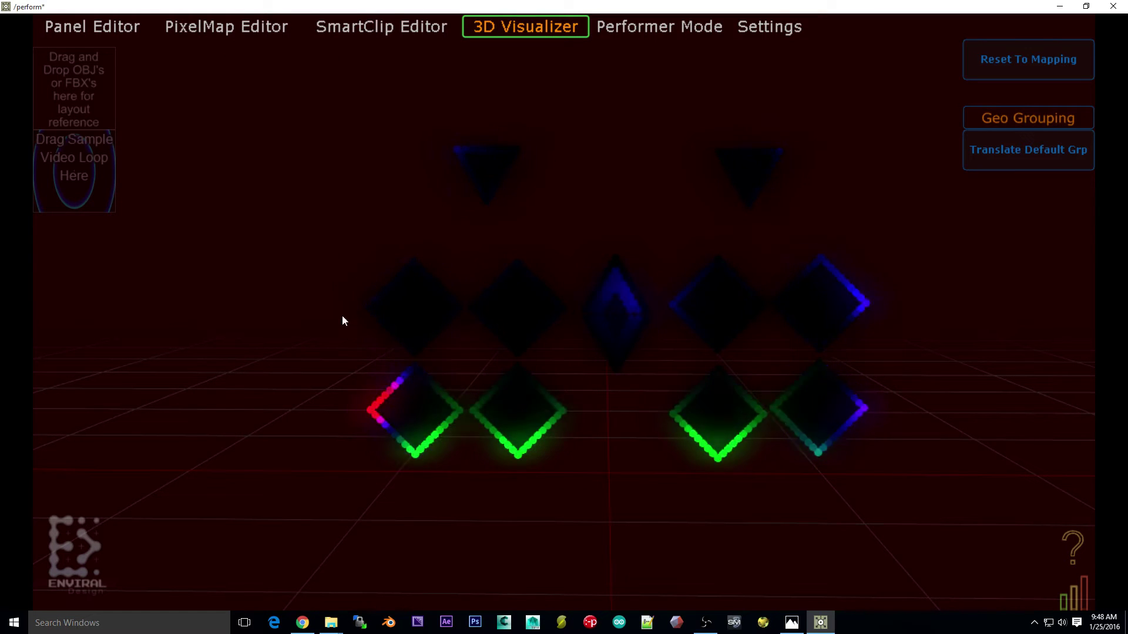
click(230, 27)
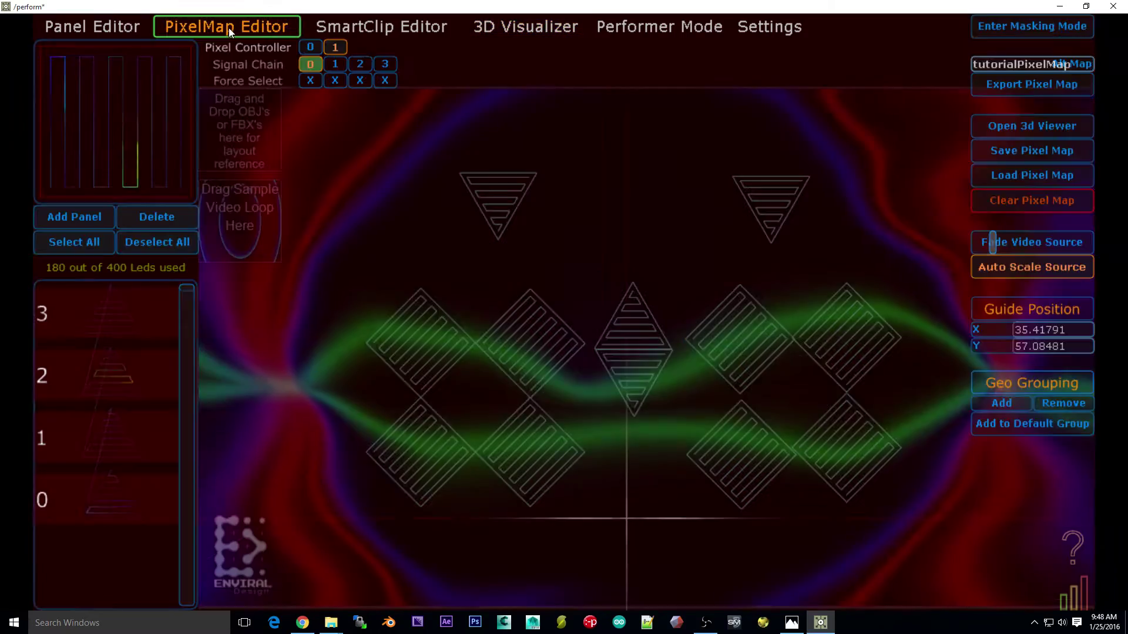
click(353, 27)
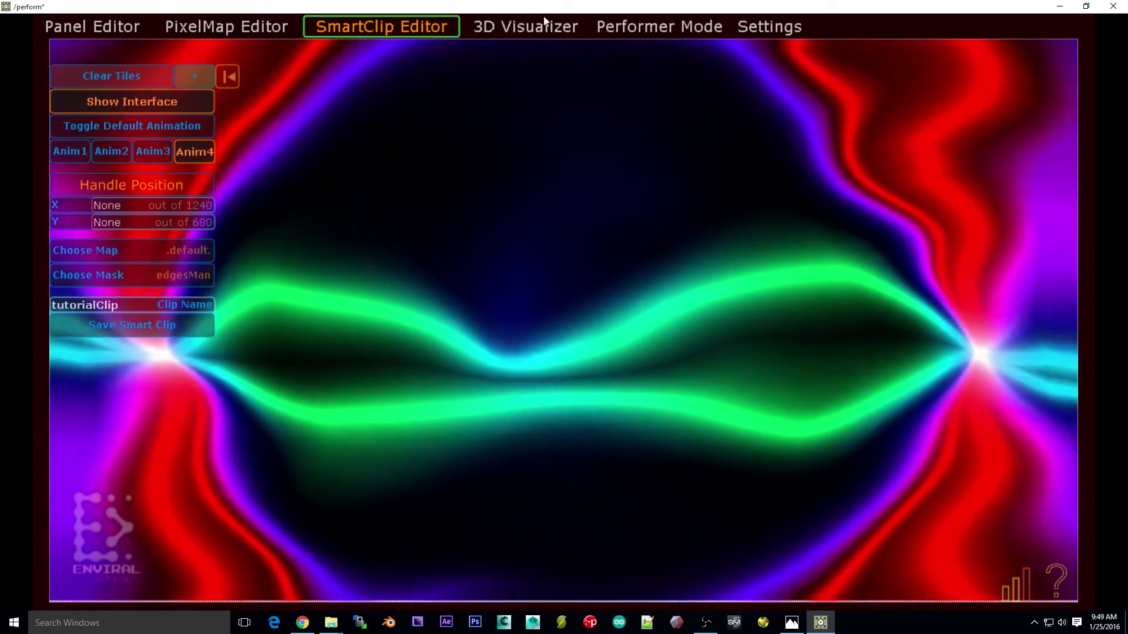
click(545, 24)
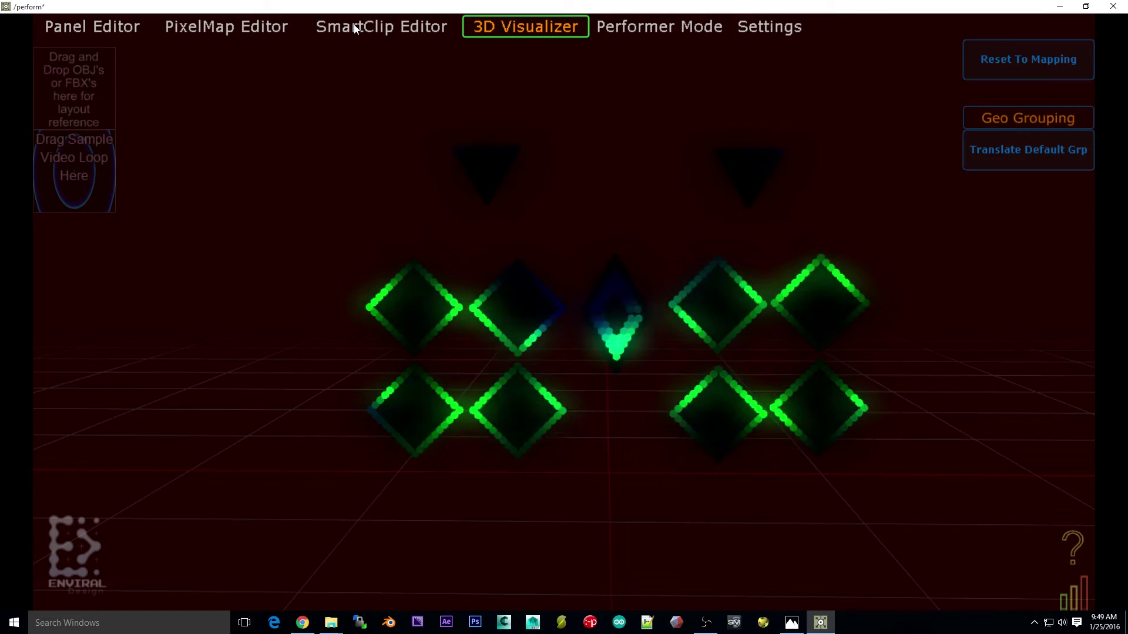
click(248, 34)
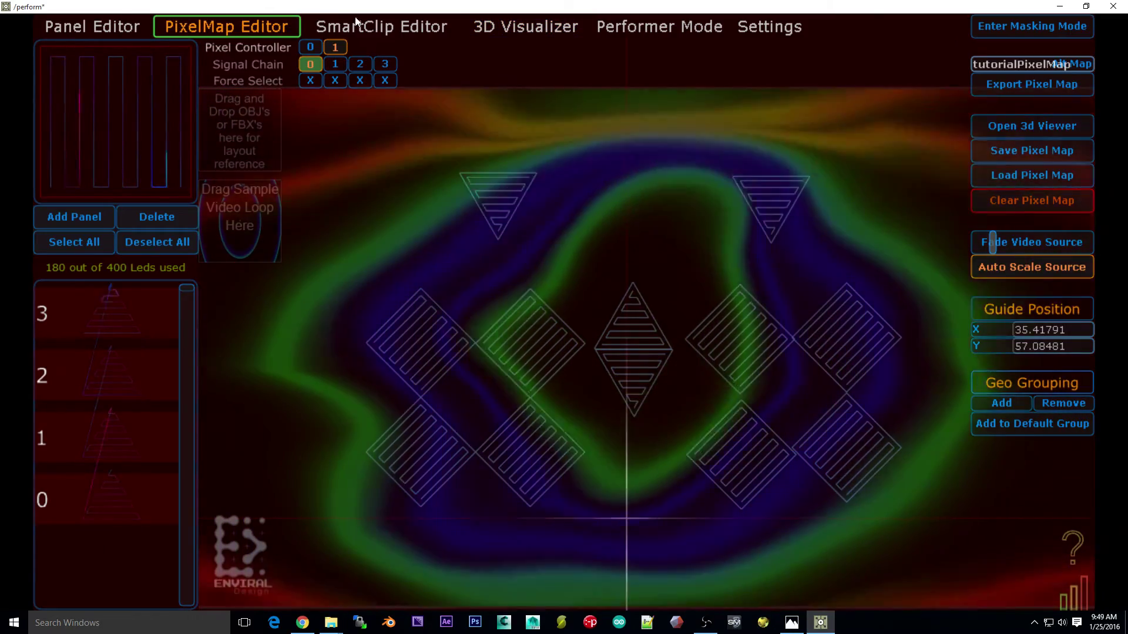
click(361, 26)
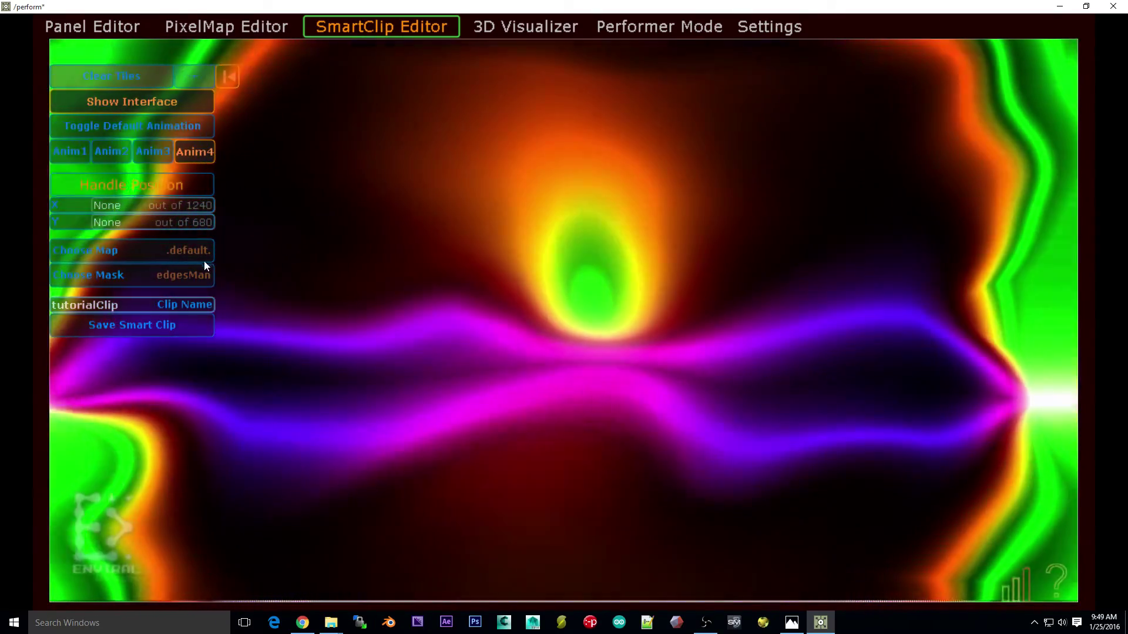
Give tutorialClip the buildings map and .default. mask, save it to the library, and enter Performer Mode.
click(204, 261)
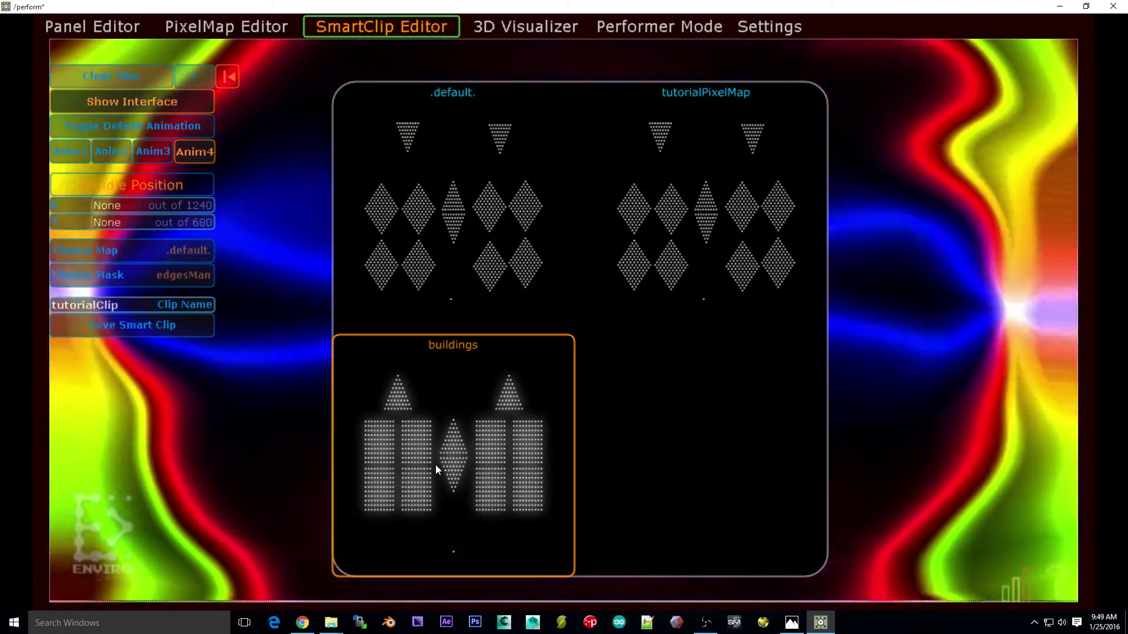
click(436, 464)
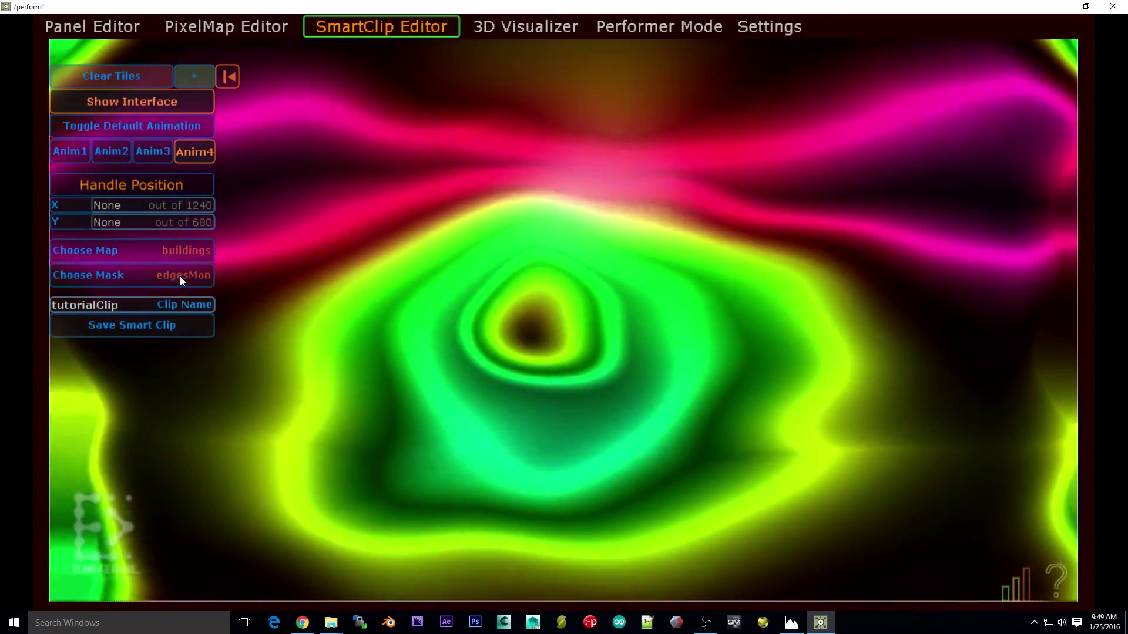
click(181, 275)
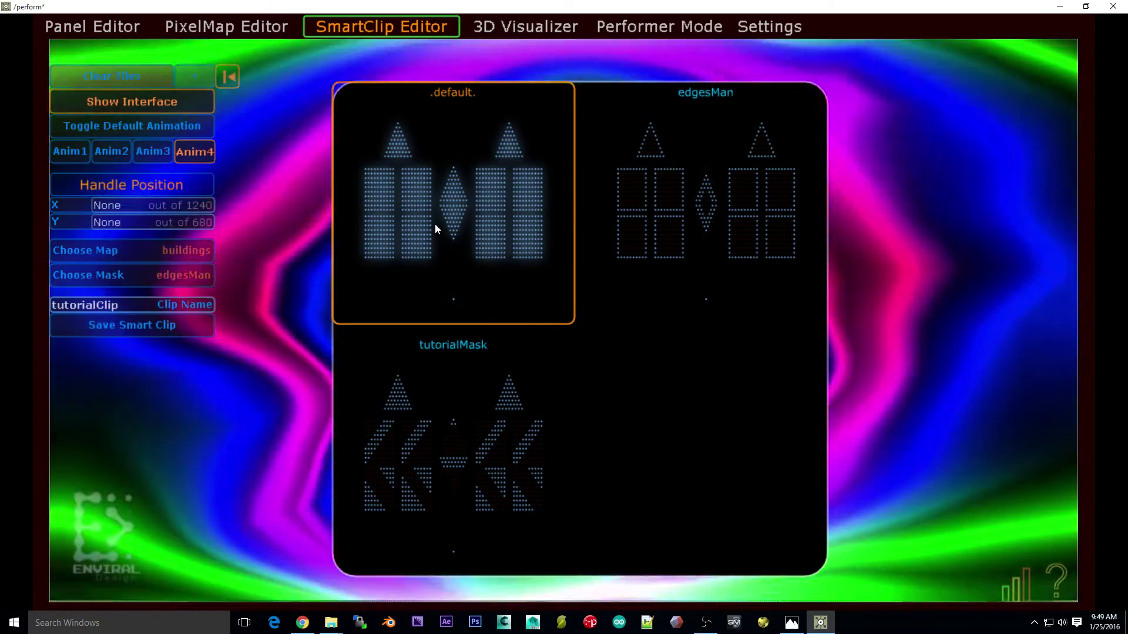
click(436, 225)
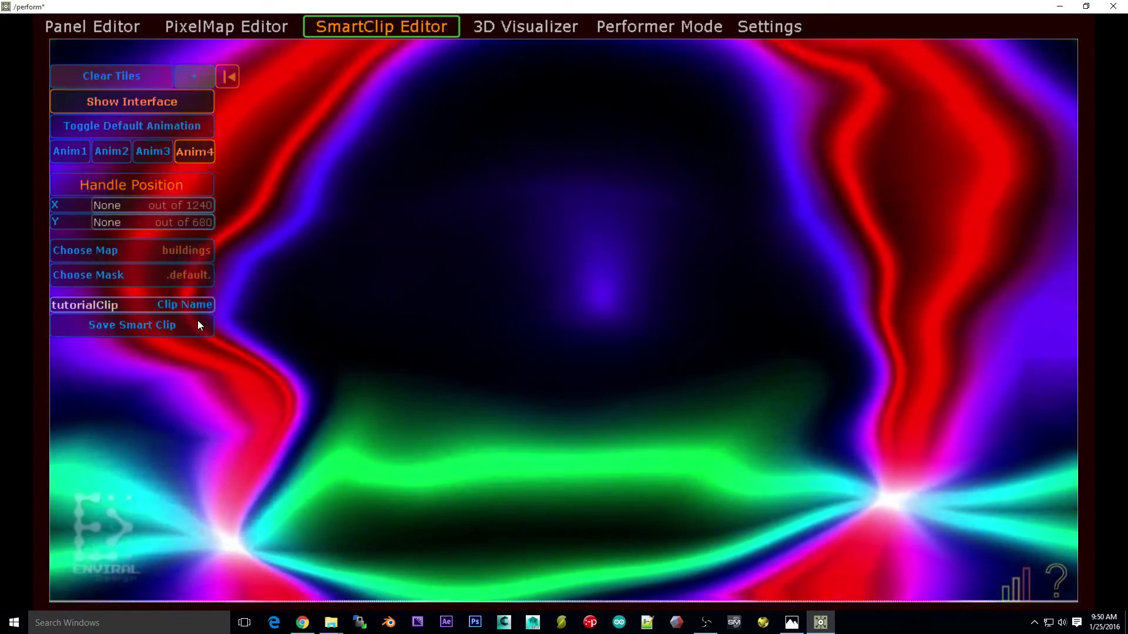
click(211, 320)
click(644, 30)
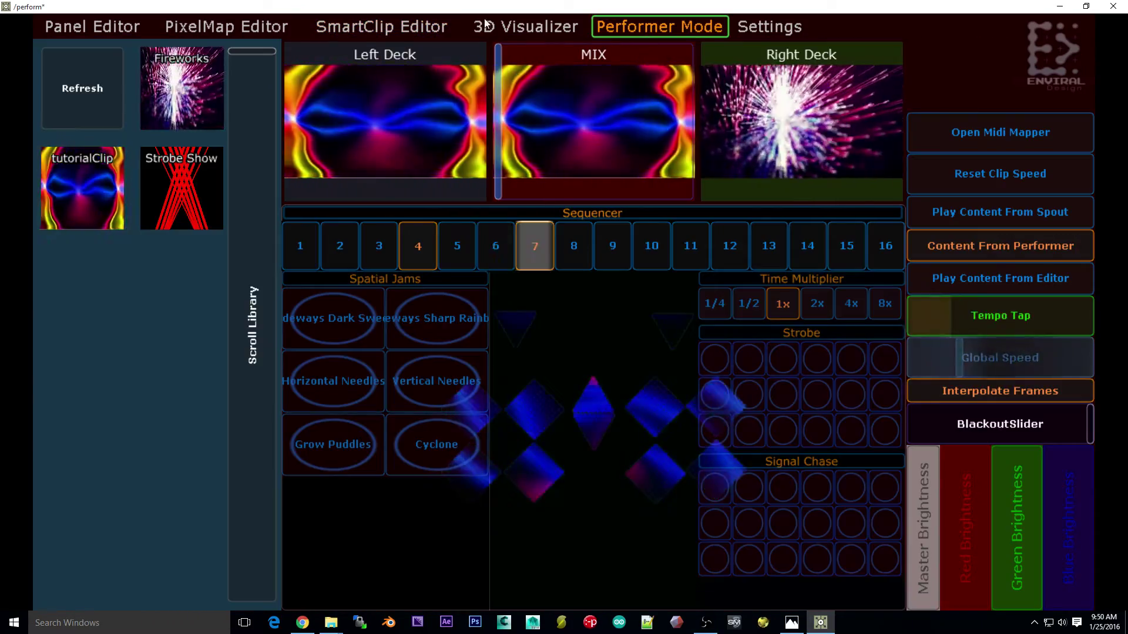
Preview the clip on the 3D fixtures, then keep buildings as its pixel map in the editor.
click(479, 25)
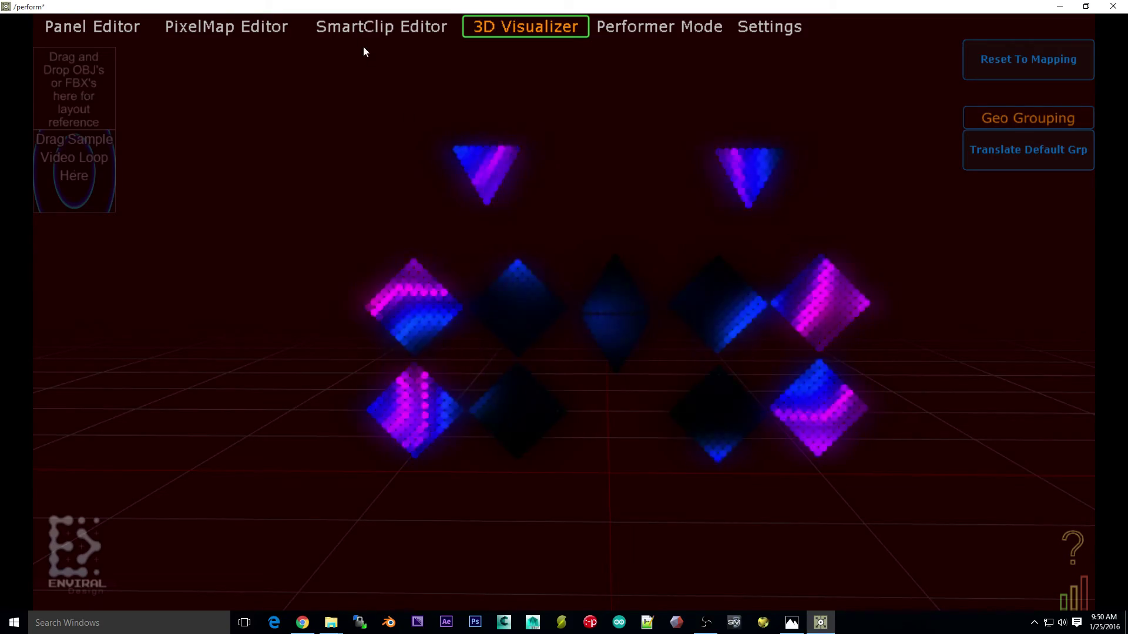
click(362, 35)
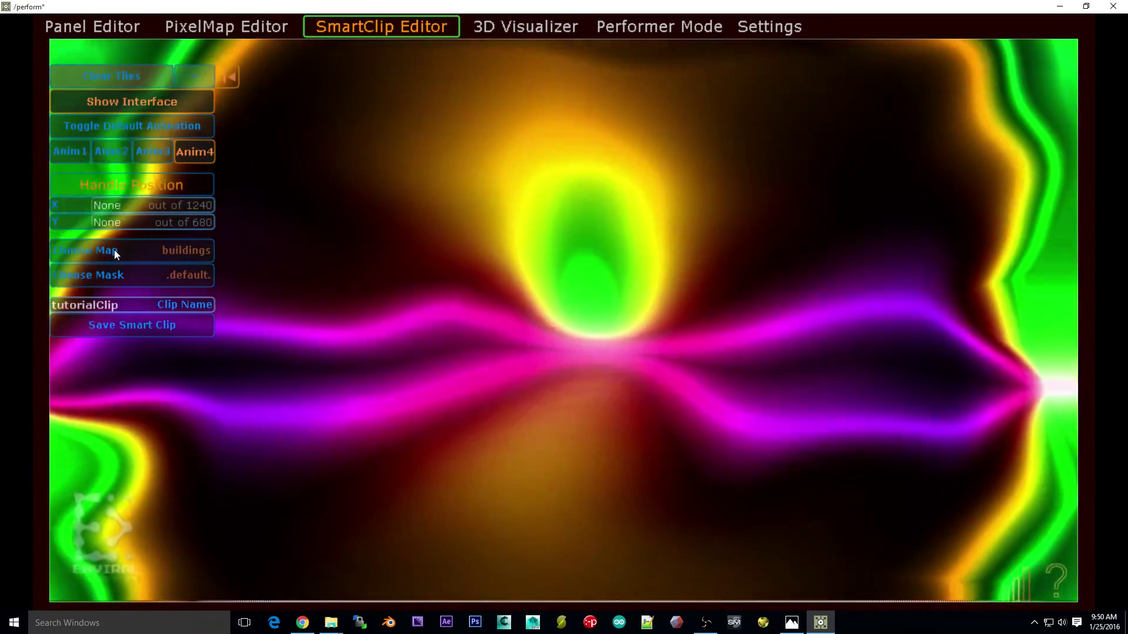
click(114, 249)
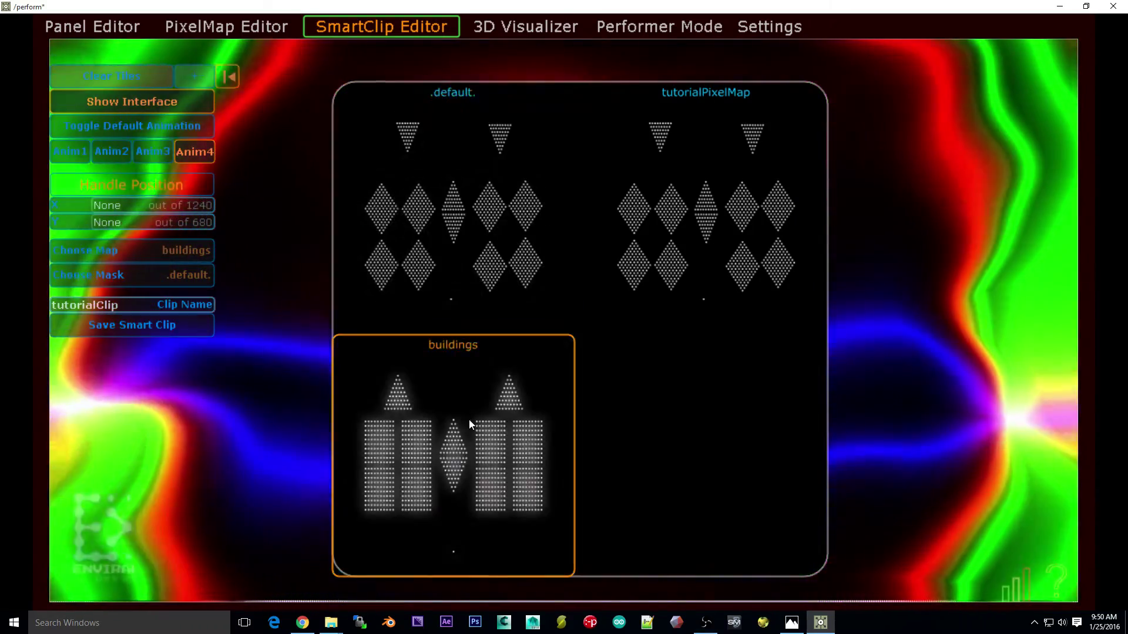
click(469, 419)
Check the clip in Performer Mode and the 3D Visualizer, then return to the SmartClip Editor.
click(658, 25)
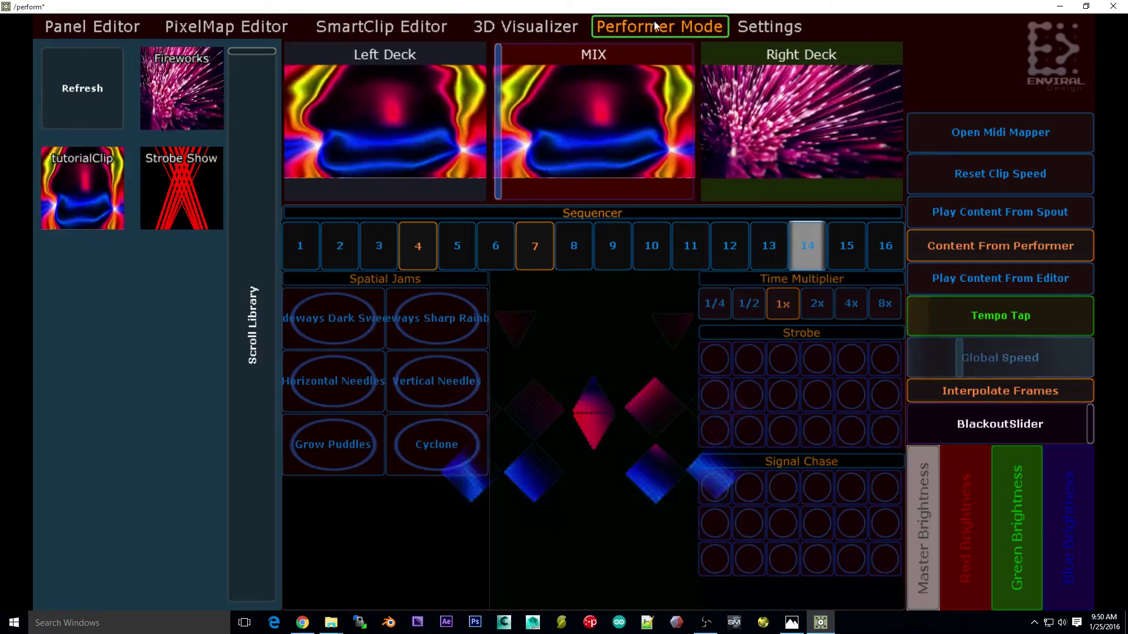
click(534, 27)
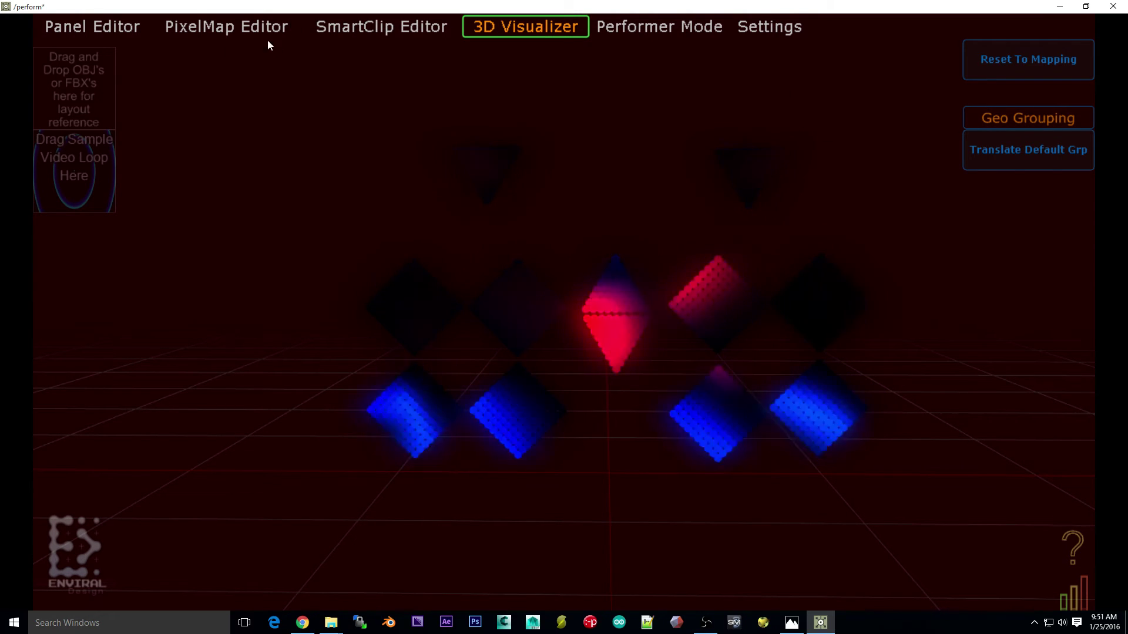
click(329, 32)
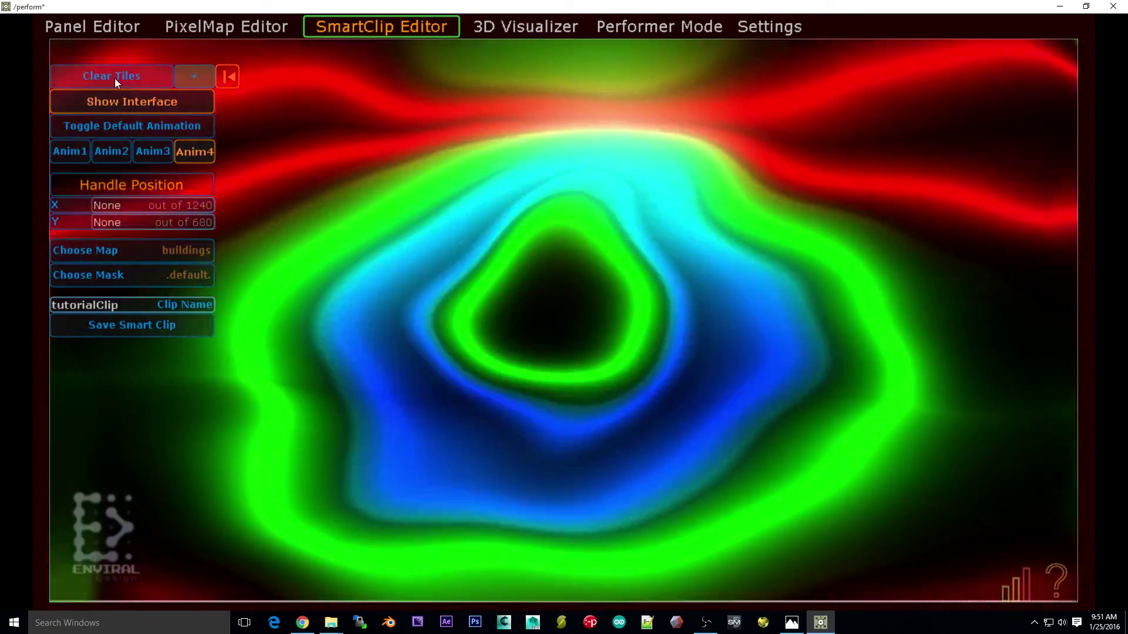
click(116, 78)
click(228, 81)
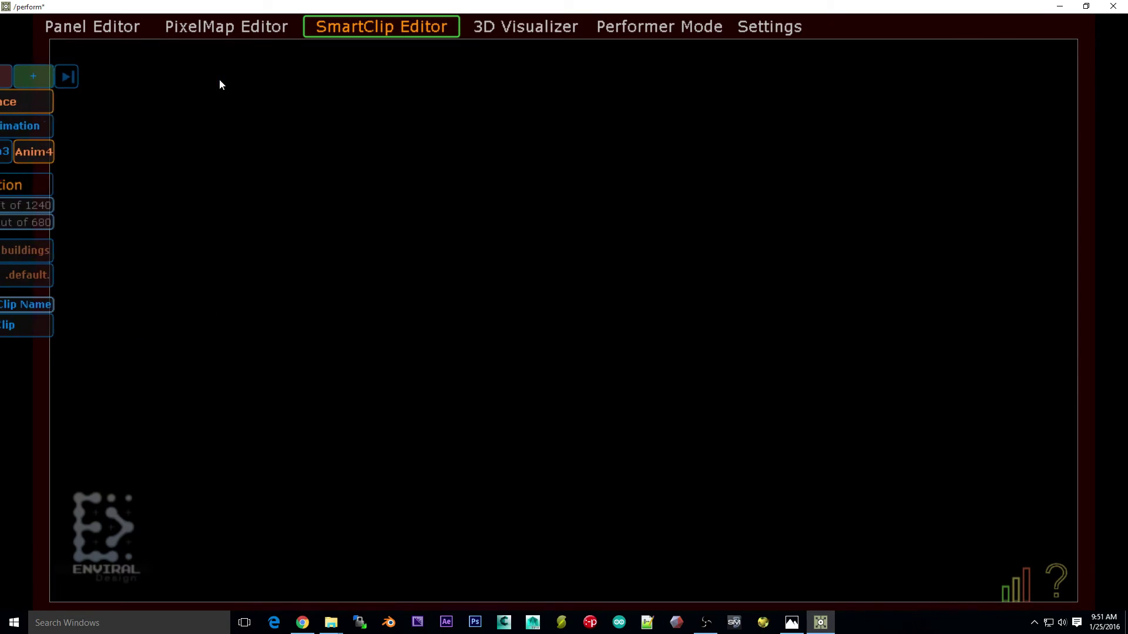
click(239, 30)
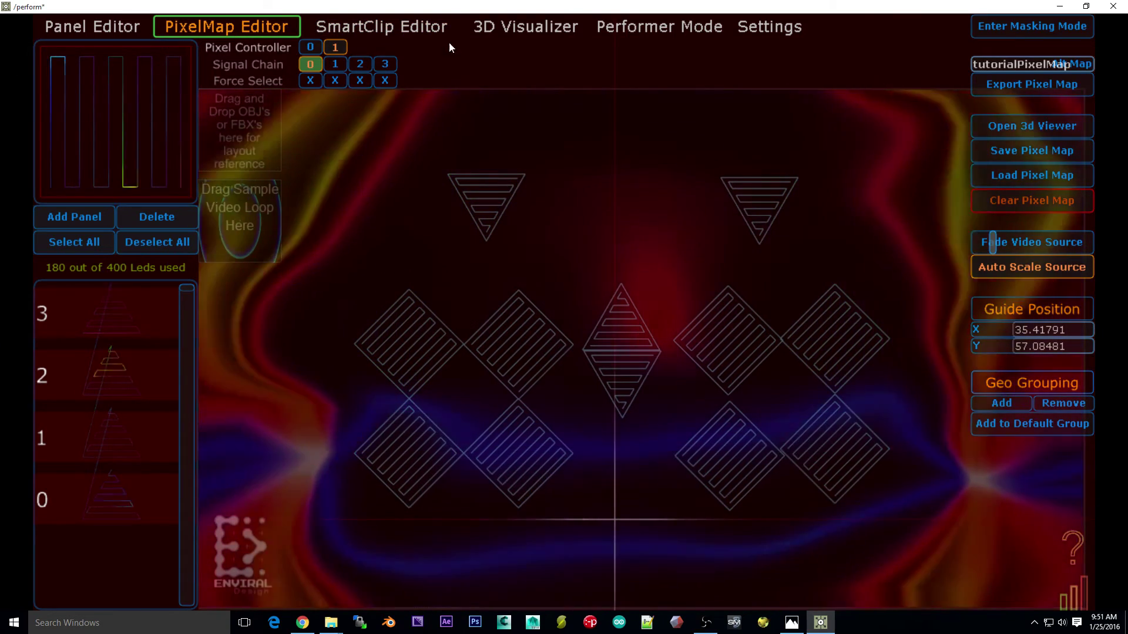
click(578, 27)
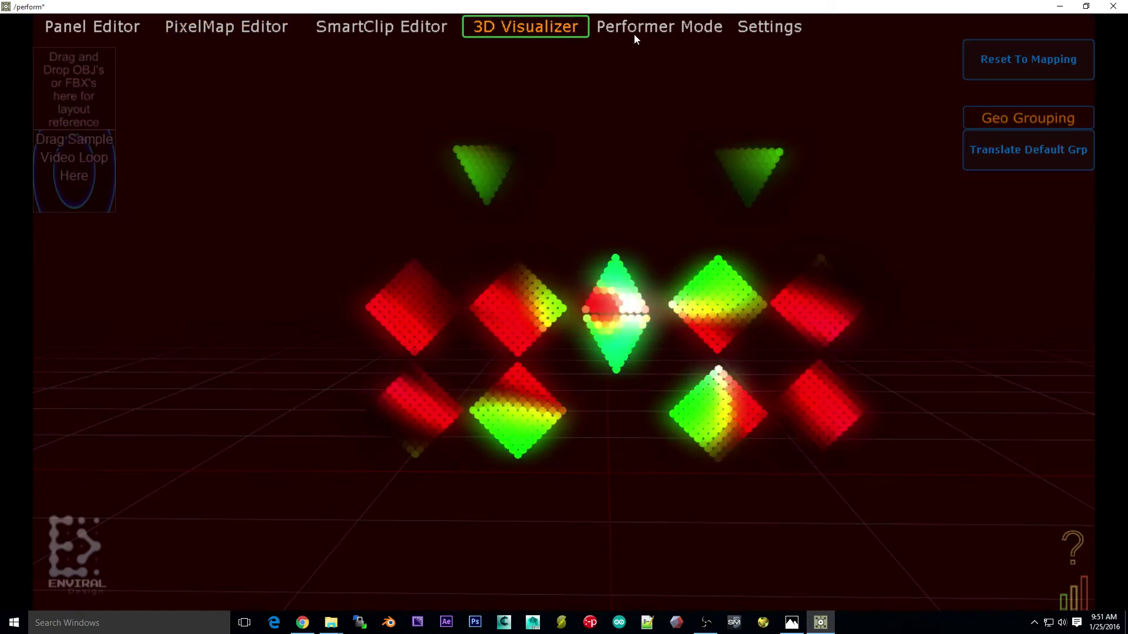
click(708, 27)
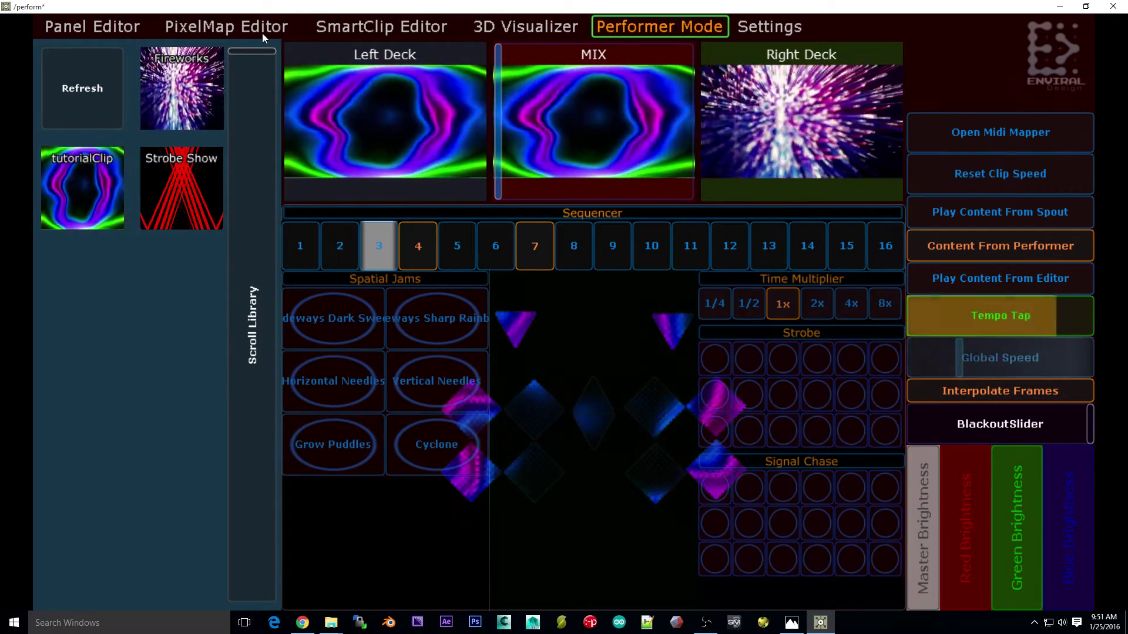
click(262, 33)
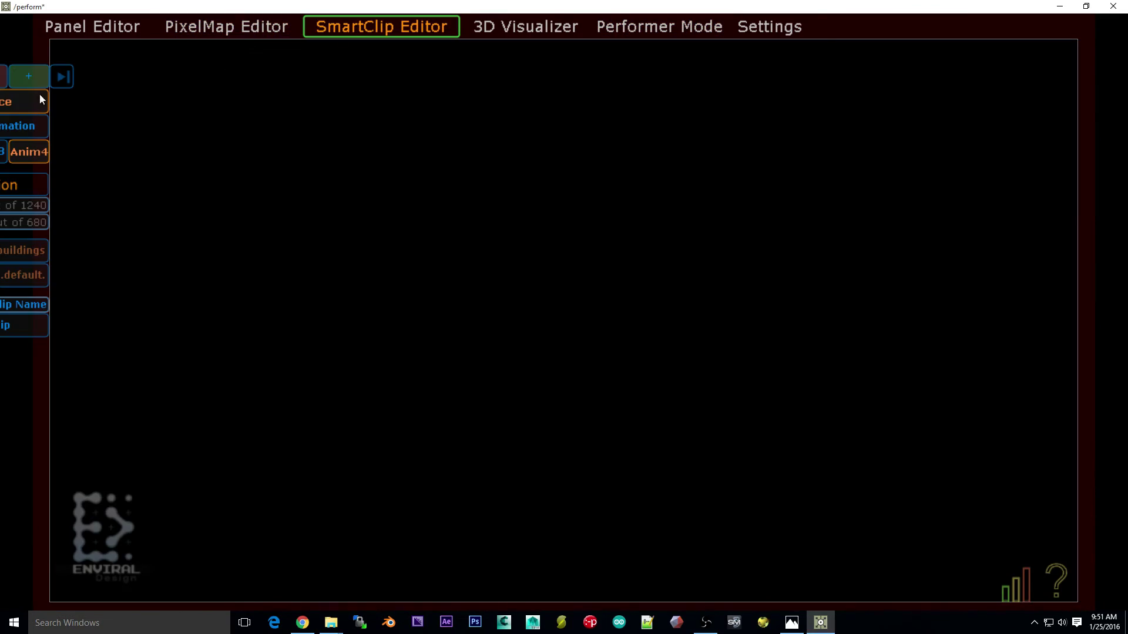
click(62, 78)
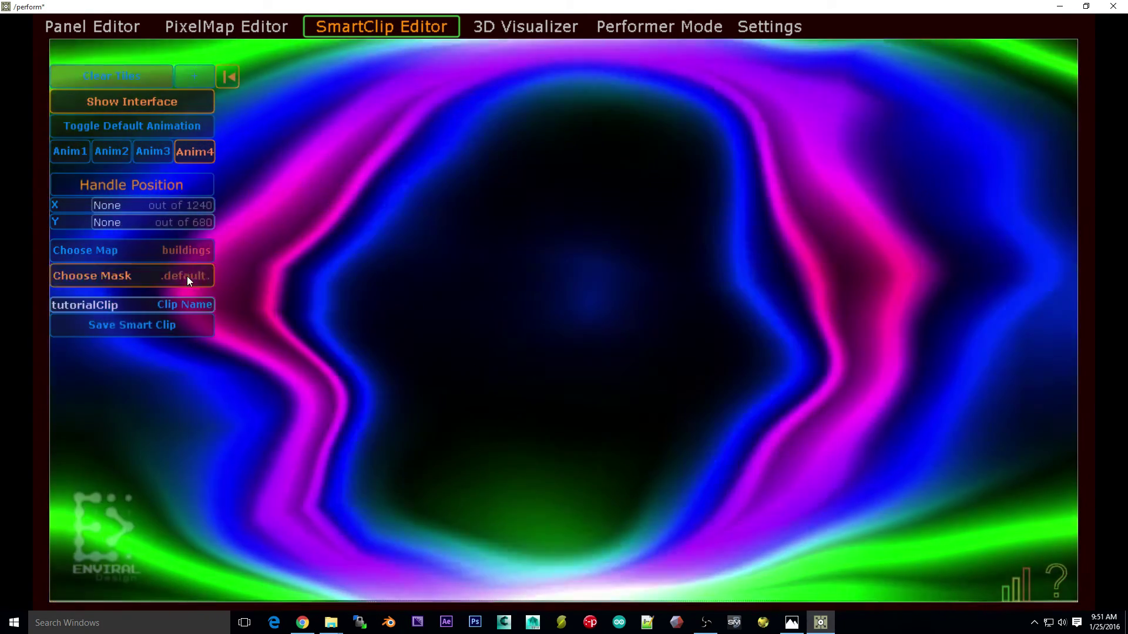
Switch tutorialClip to the edgesMan mask with the .default. map and view it in Performer Mode.
click(187, 276)
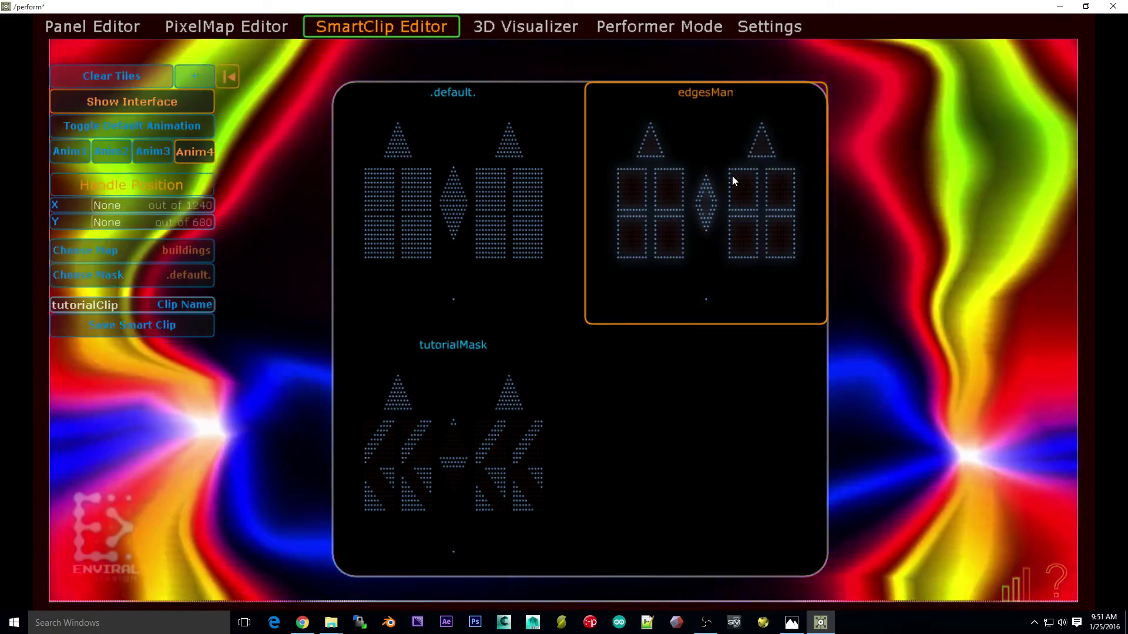
click(732, 175)
click(196, 251)
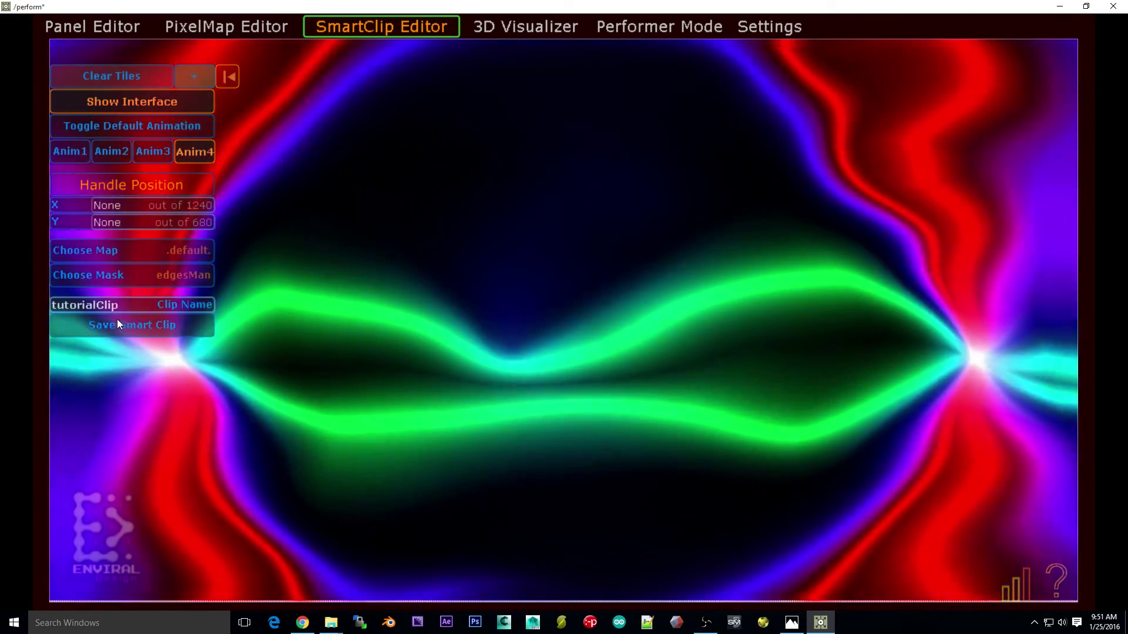
click(117, 320)
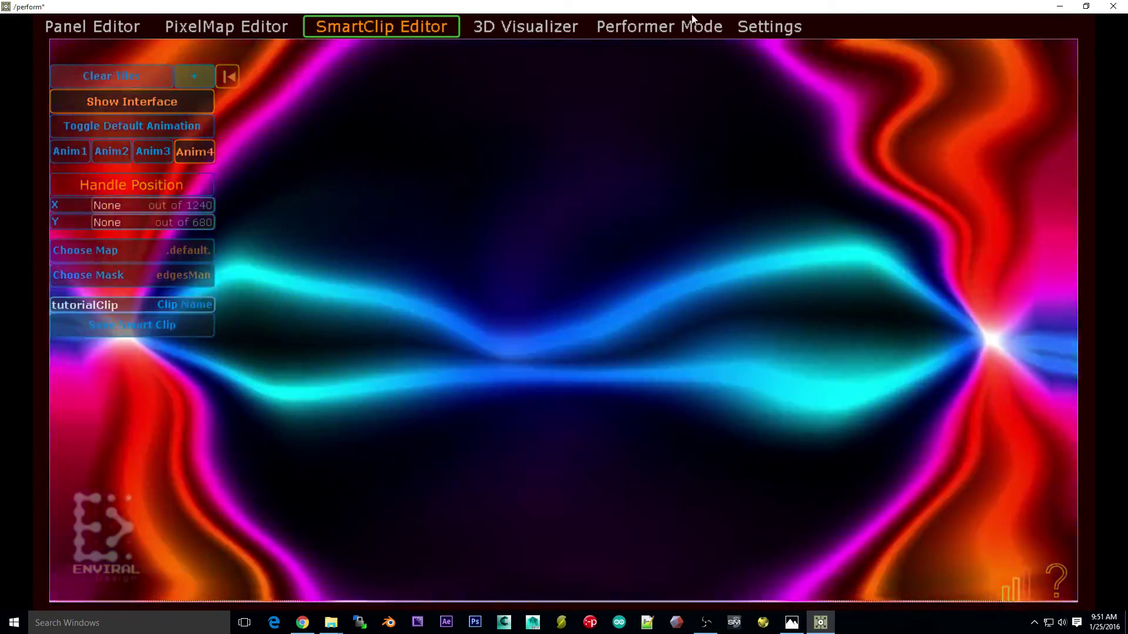
click(662, 27)
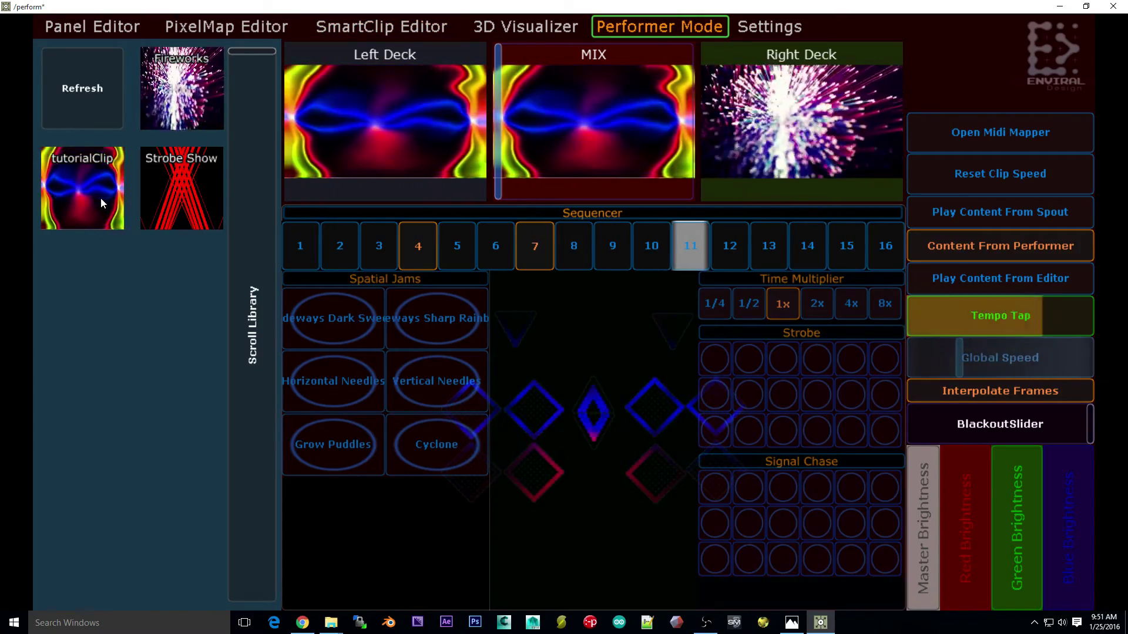
Load Strobe Show into the right deck and crossfade the mix fully to it.
drag(172, 208, 740, 106)
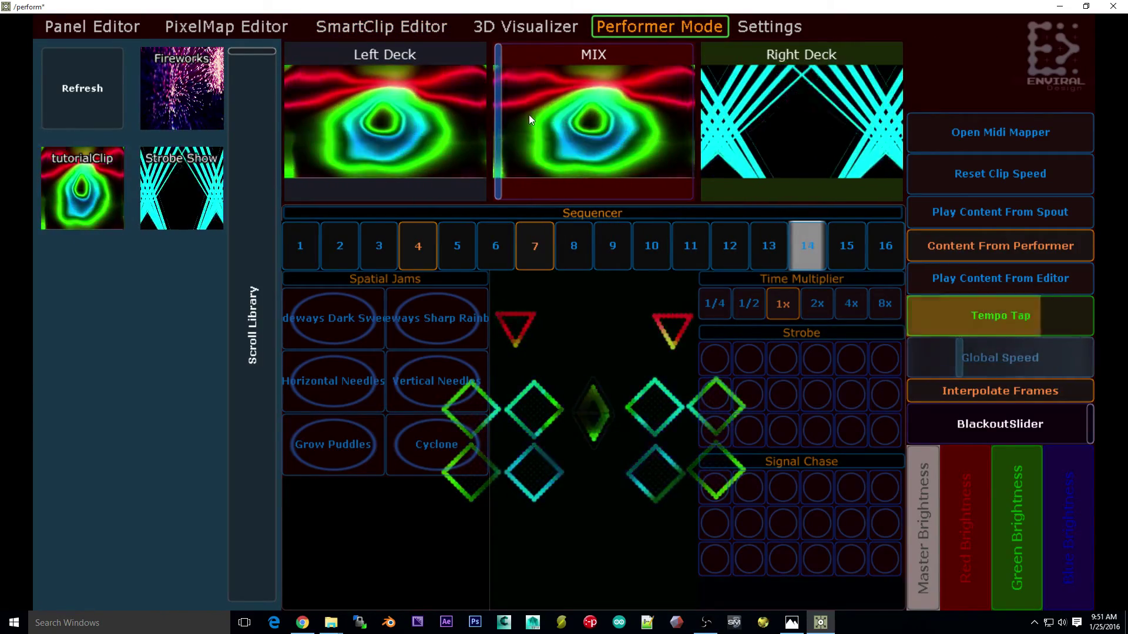
drag(500, 118, 758, 130)
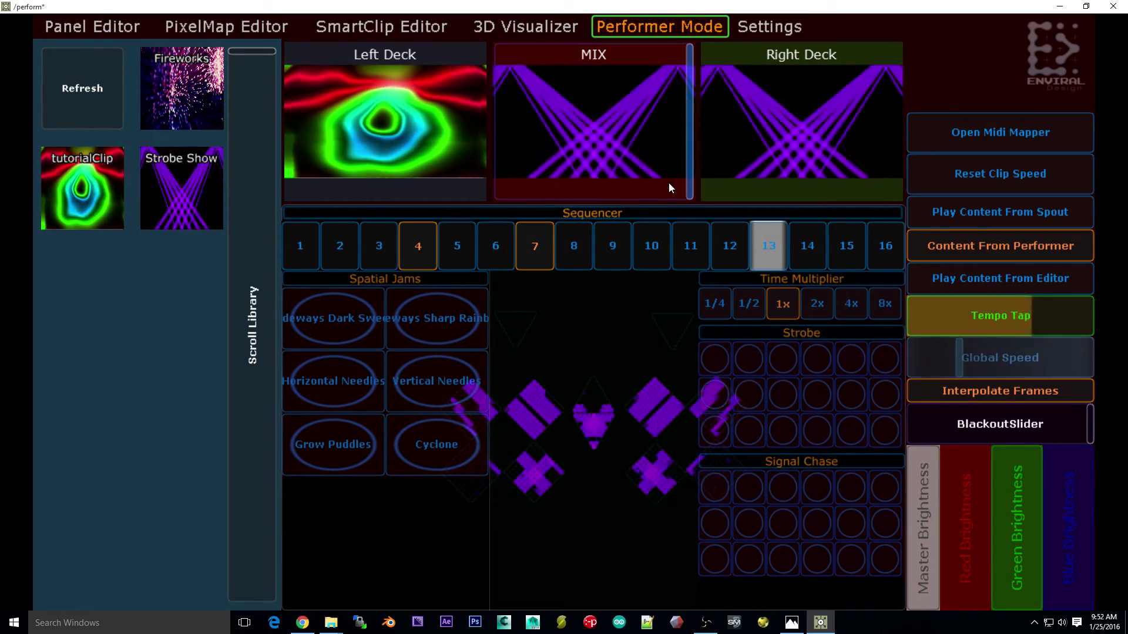
Blend both decks at the middle, then crossfade the mix fully back to tutorialClip on the left.
drag(668, 182, 587, 194)
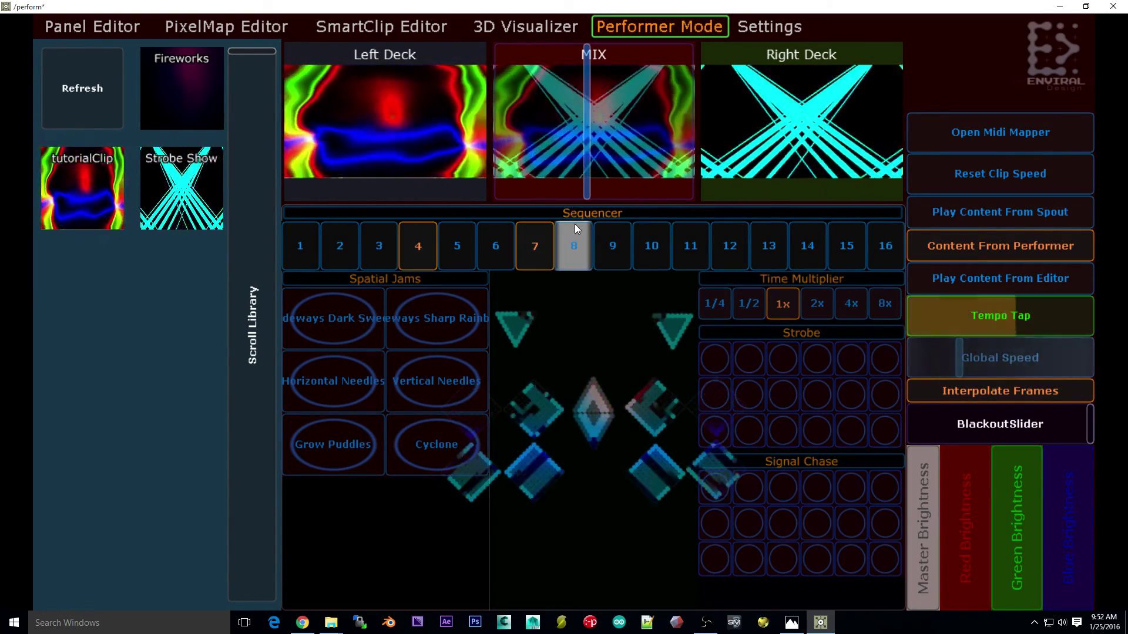
drag(605, 144, 594, 140)
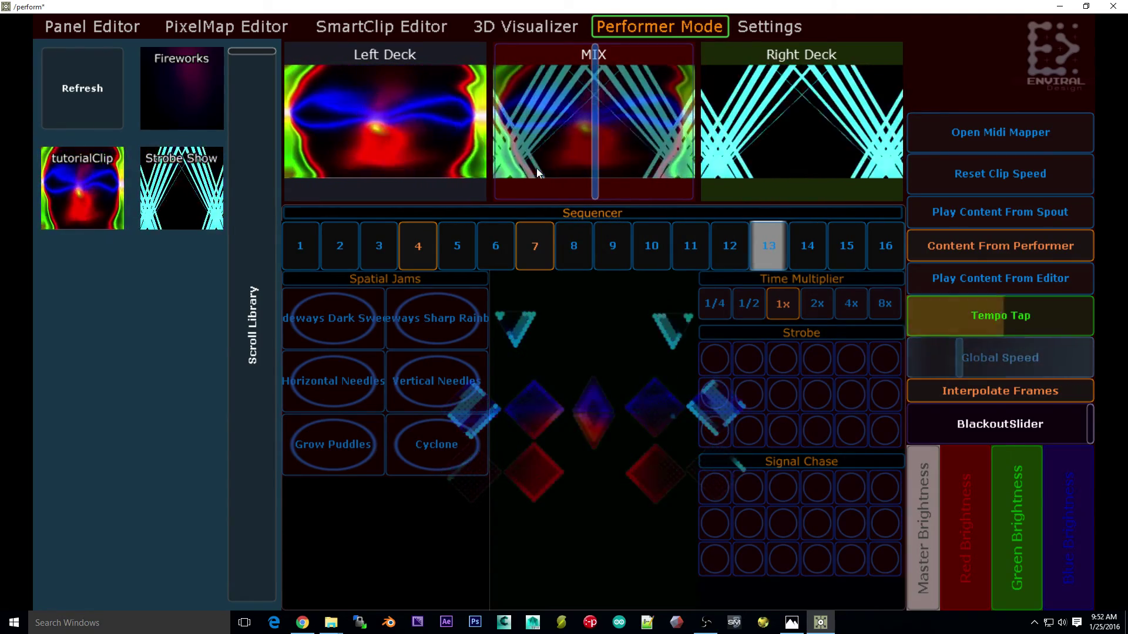
drag(597, 128, 393, 211)
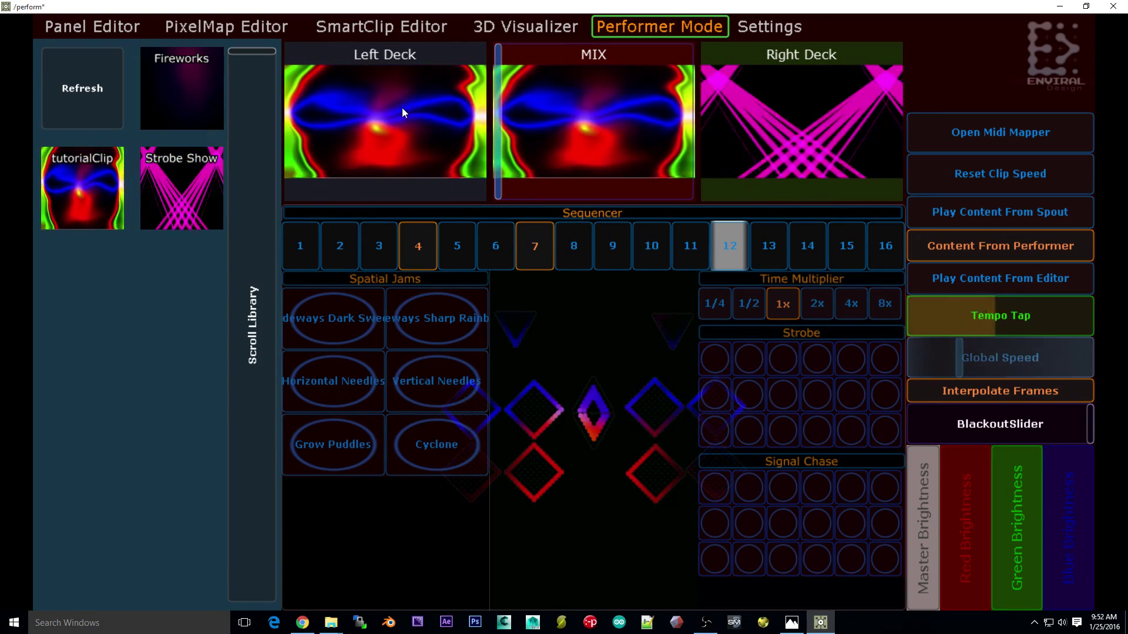
drag(274, 346, 294, 80)
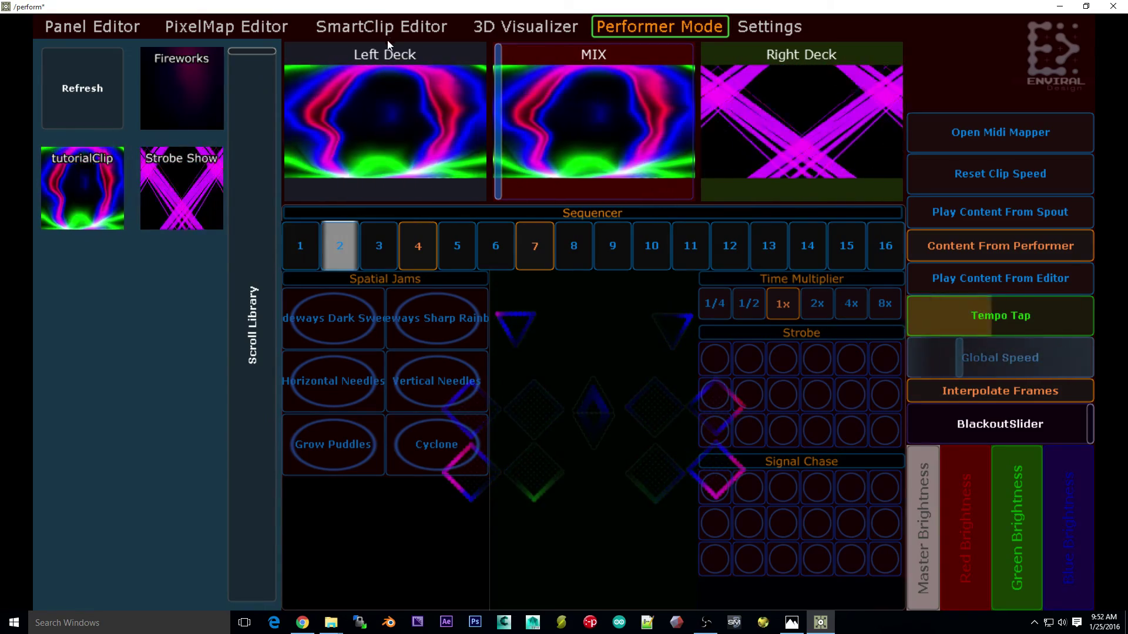
click(389, 33)
click(191, 27)
click(93, 34)
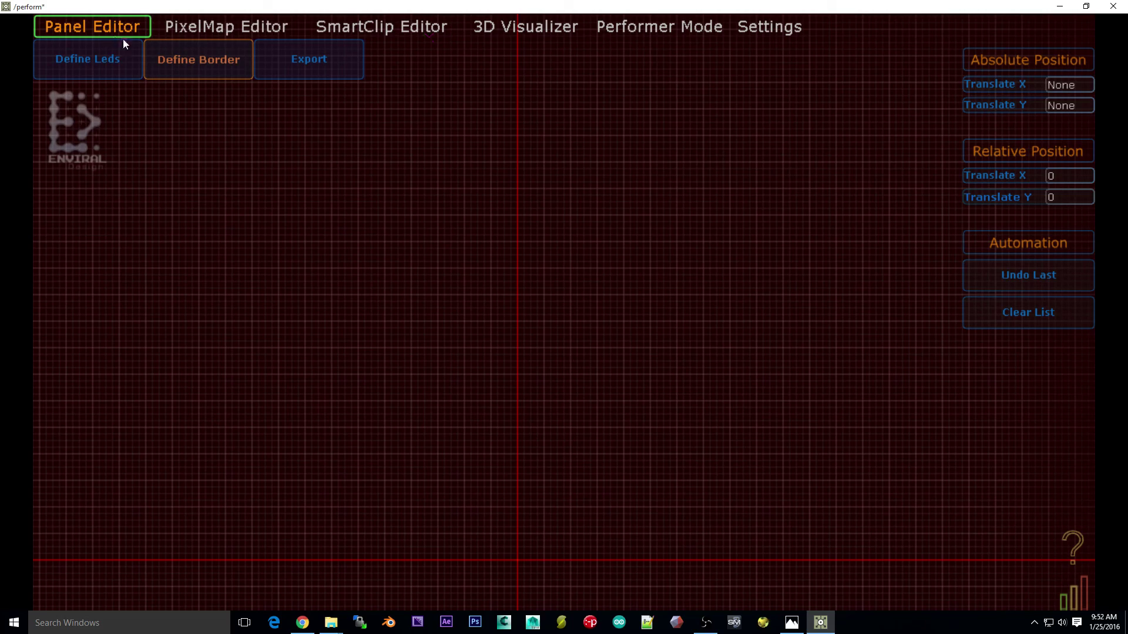
click(659, 27)
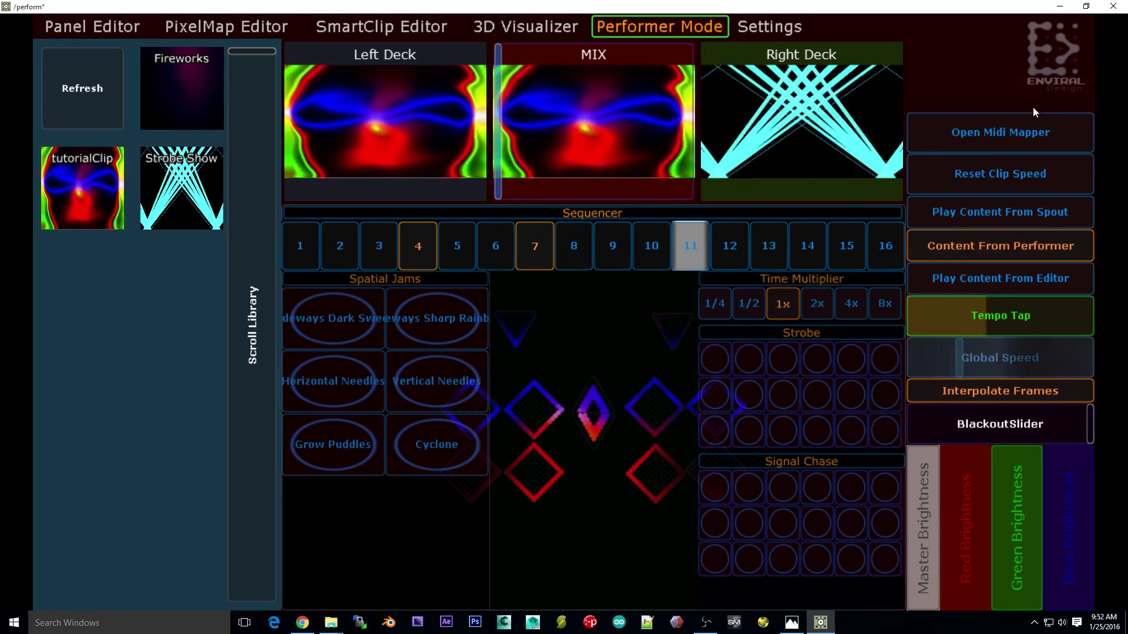